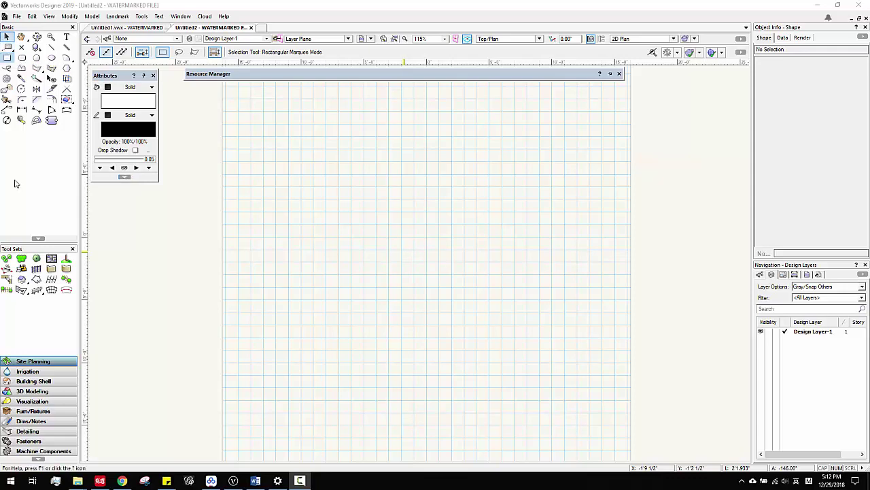
Step: Draw a closed five-sided loop of unstyled standard walls around the centre of the grid with the Wall tool
click(41, 382)
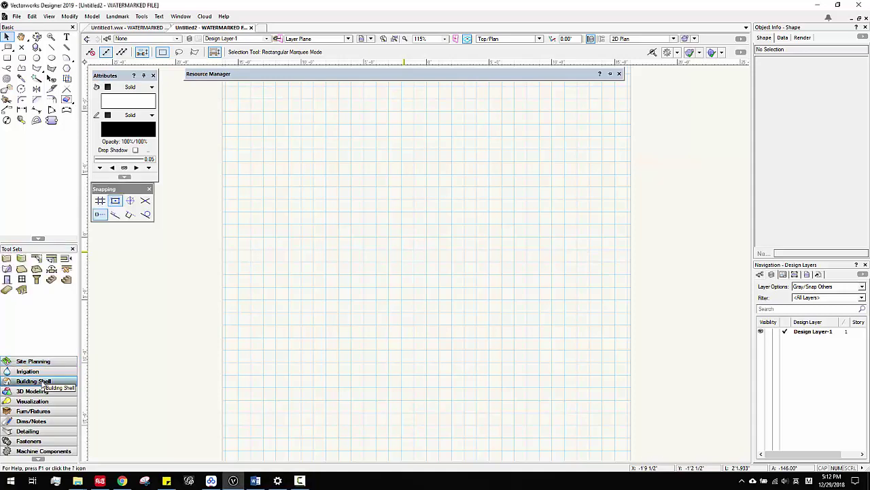
click(8, 259)
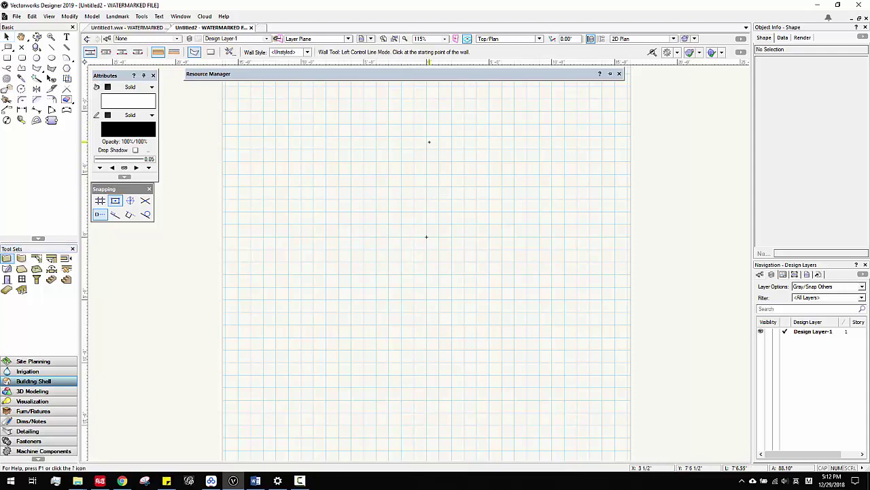
click(350, 163)
click(291, 246)
click(391, 310)
click(532, 226)
click(495, 125)
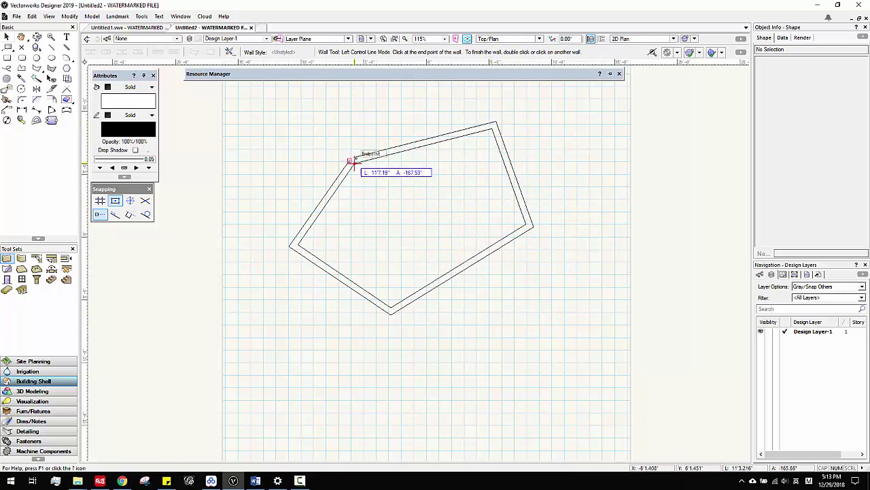
click(351, 160)
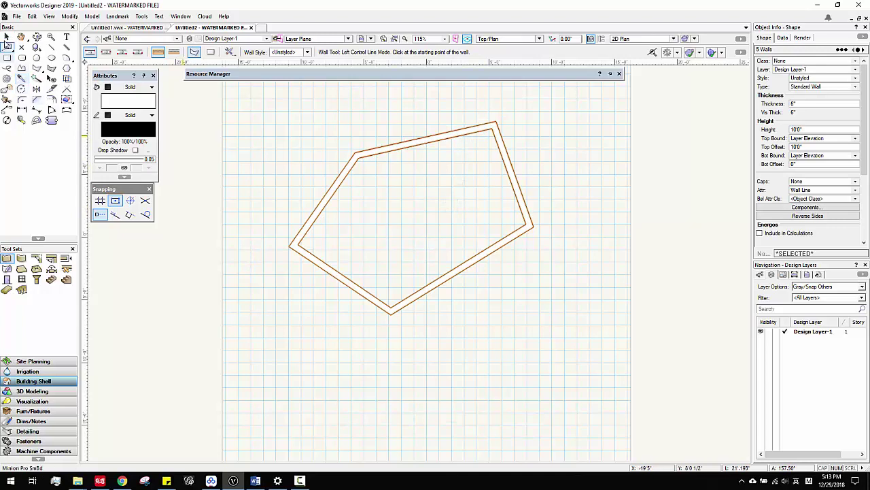
Step: Select the upper outer wall and examine the Wall tool's preferences, leaving them as they are
click(7, 37)
click(256, 107)
click(425, 143)
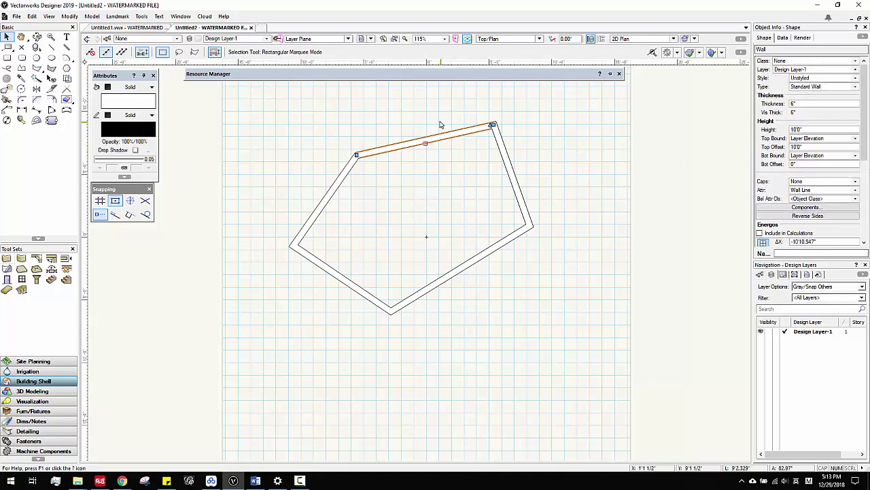
click(7, 260)
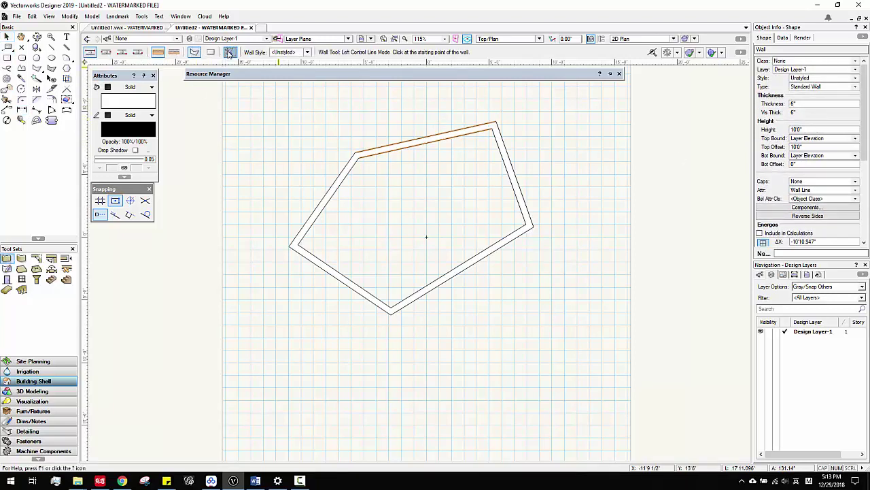
click(230, 53)
mouse_move(405, 77)
mouse_down()
mouse_move(626, 72)
mouse_move(559, 68)
mouse_up()
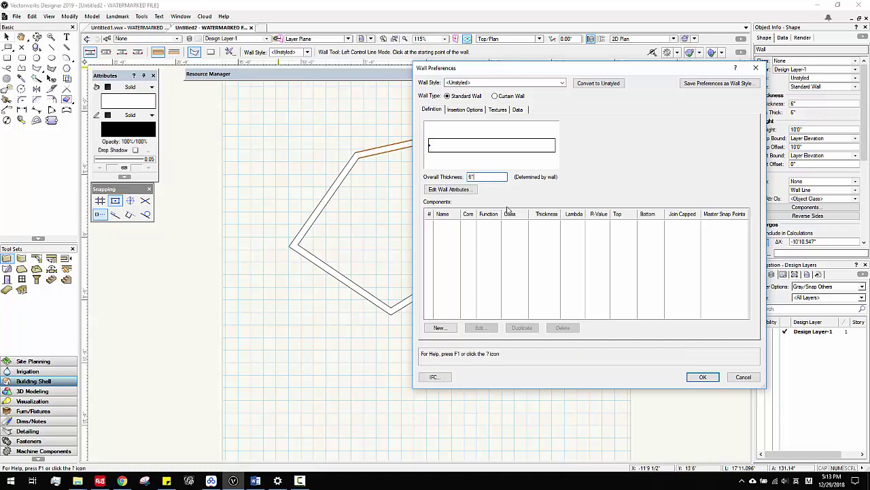
click(743, 377)
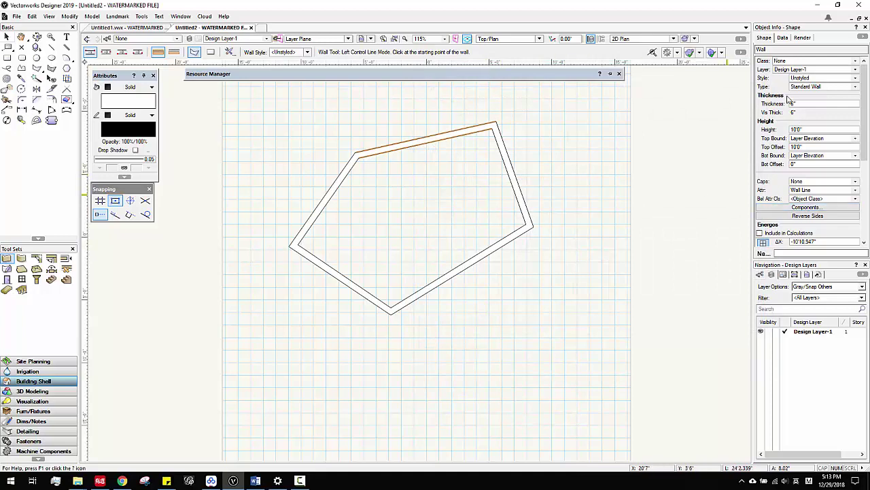
Step: Examine the selected wall's properties, its components and the new-component settings without adding a component
scroll(765, 104, down, 3)
scroll(765, 109, up, 3)
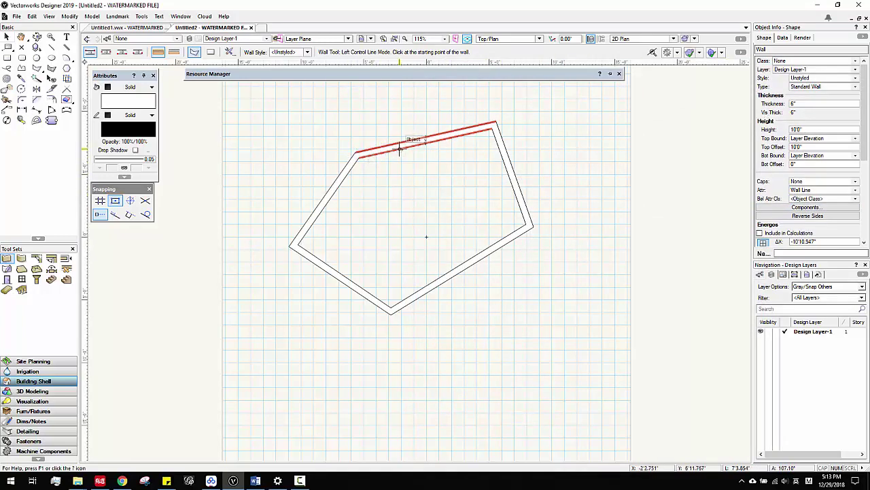
scroll(782, 113, down, 4)
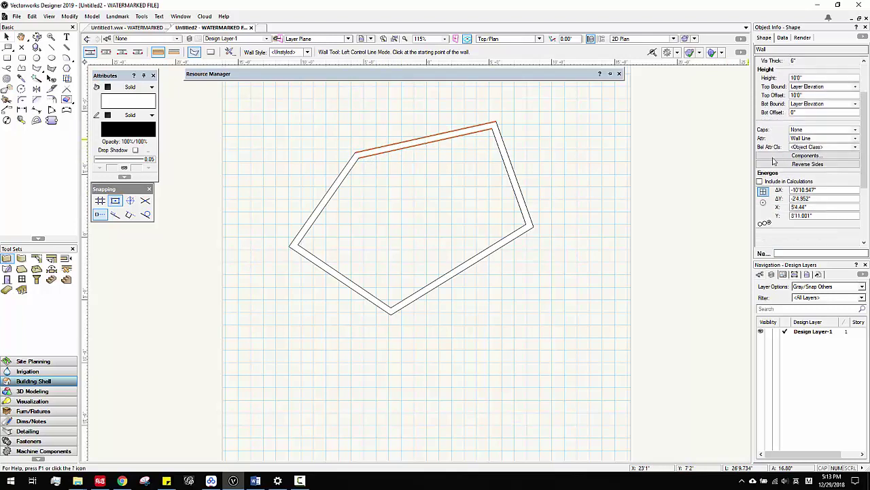
scroll(776, 156, up, 1)
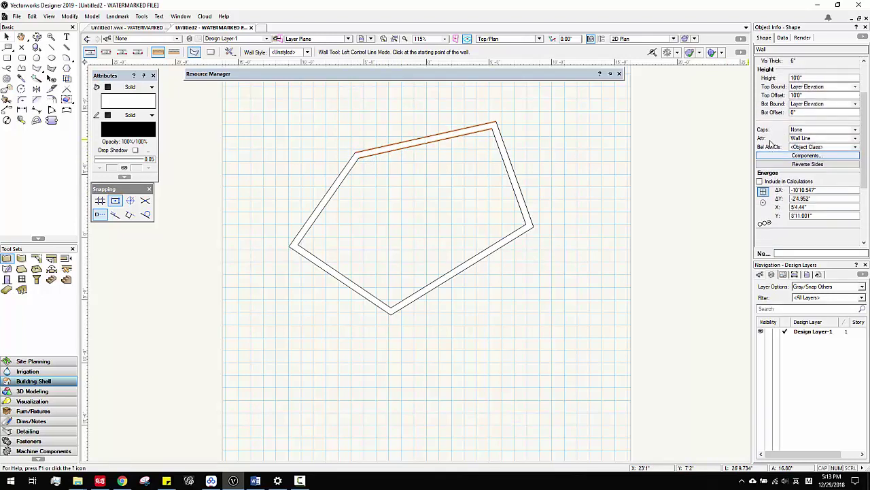
click(775, 157)
click(593, 111)
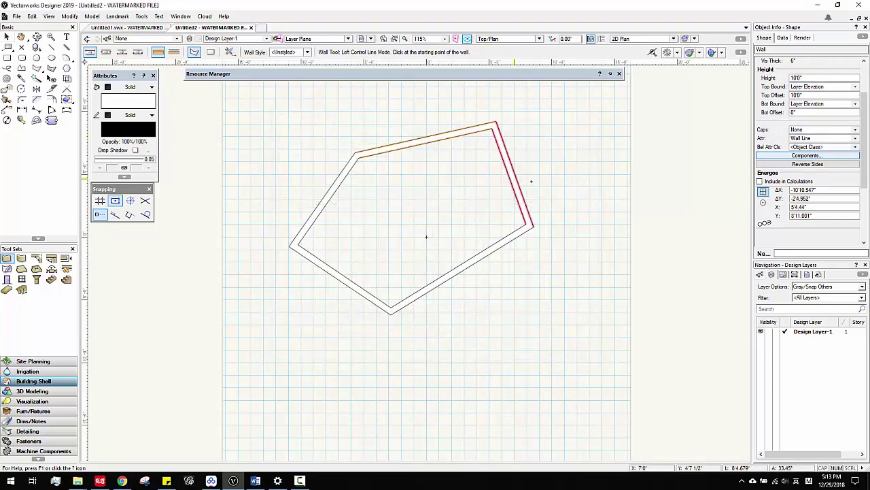
click(805, 155)
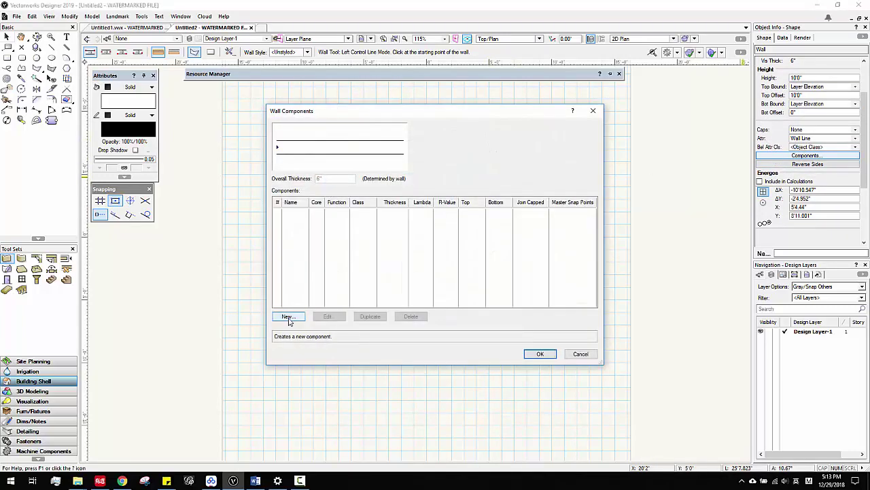
click(289, 316)
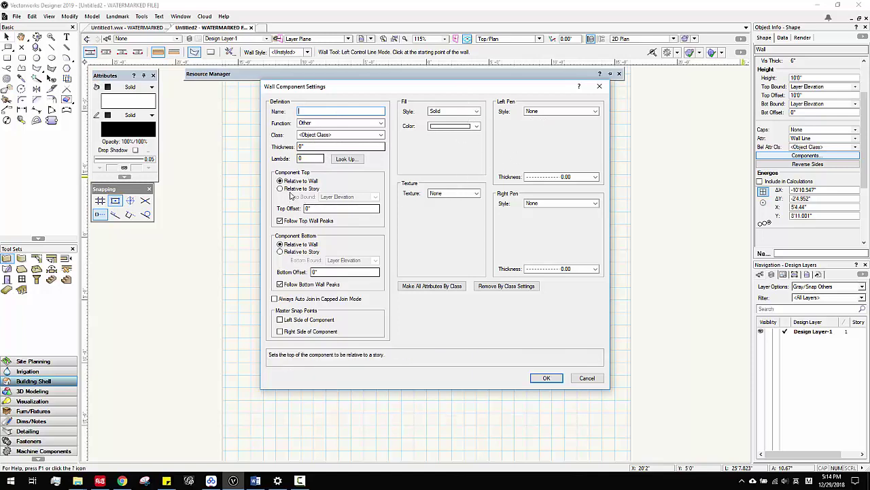
click(584, 378)
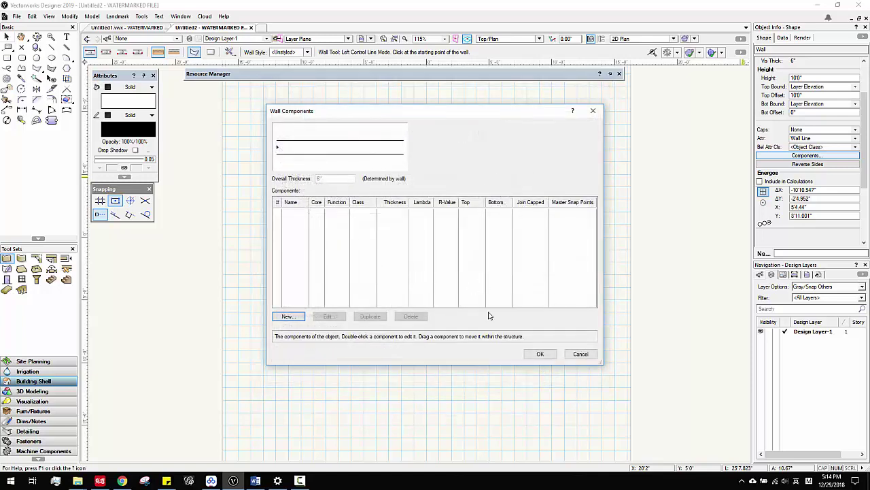
click(581, 355)
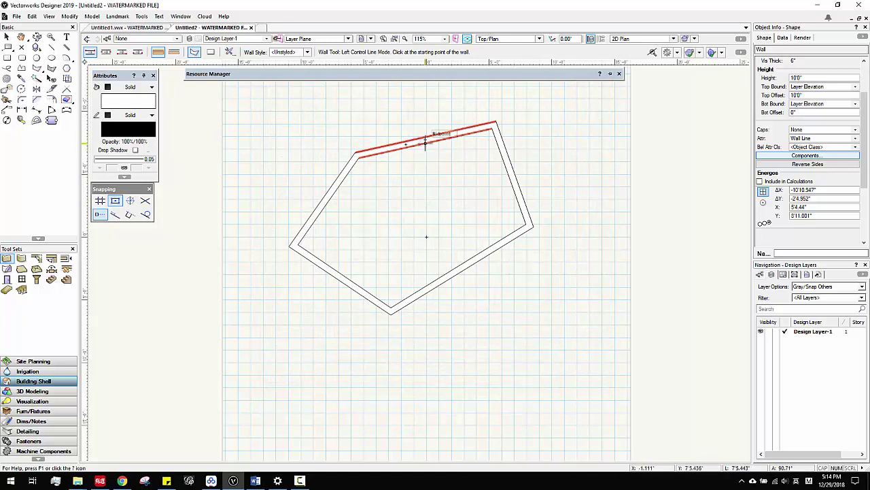
Step: Draw three connected walls that form a small four-sided room against the inside of the upper outer wall
click(381, 150)
click(377, 205)
click(469, 187)
click(467, 129)
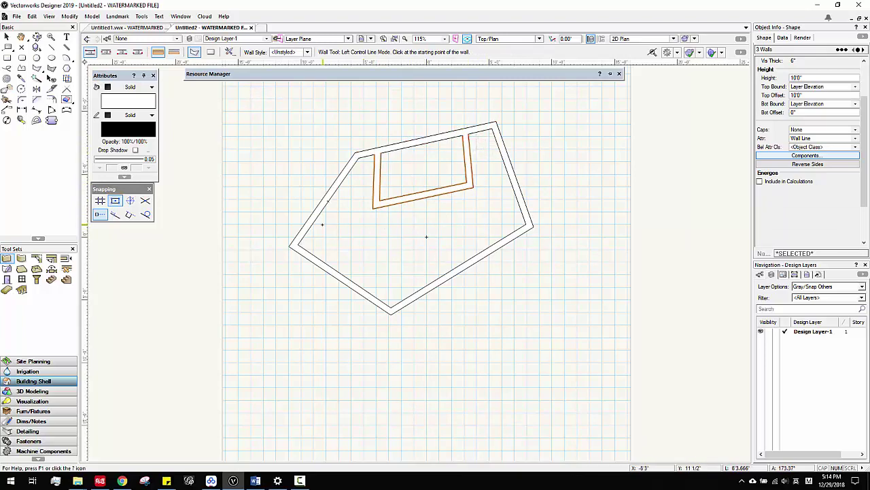
scroll(322, 224, up, 2)
scroll(363, 225, down, 3)
scroll(370, 226, up, 1)
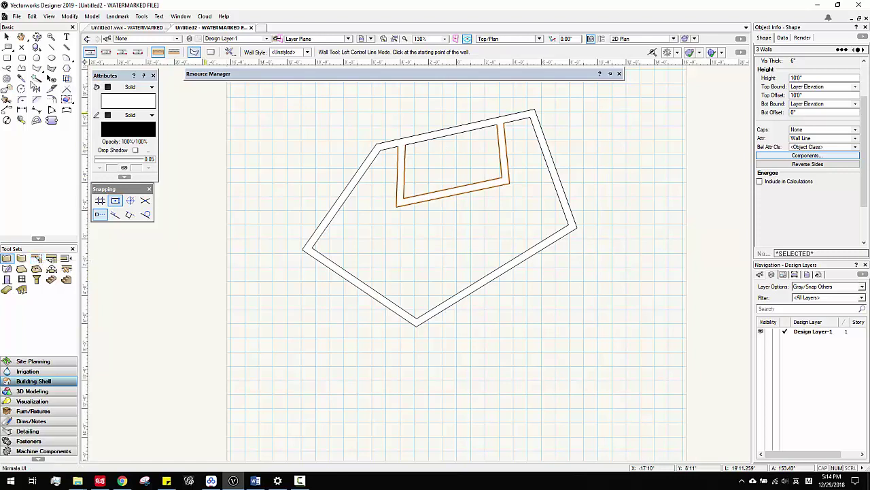
Step: Draw three connected walls forming a small bay outside the upper-left outer wall, with both ends crossing into the interior
click(378, 235)
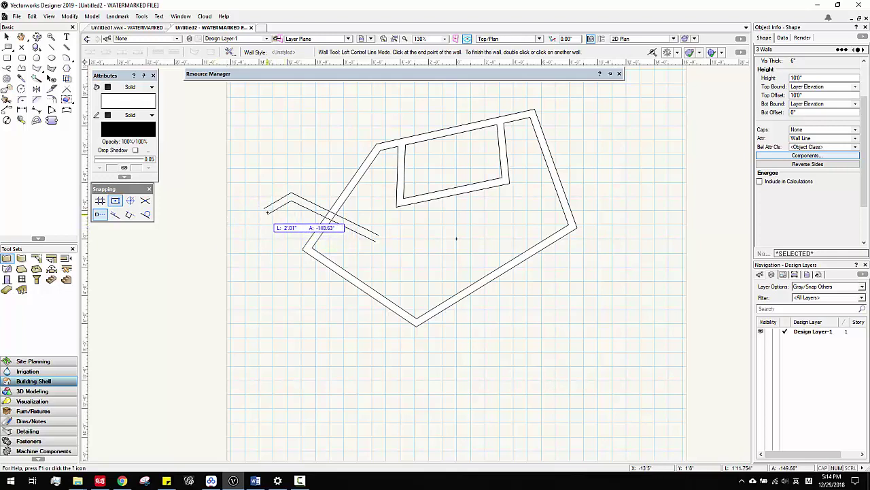
click(293, 200)
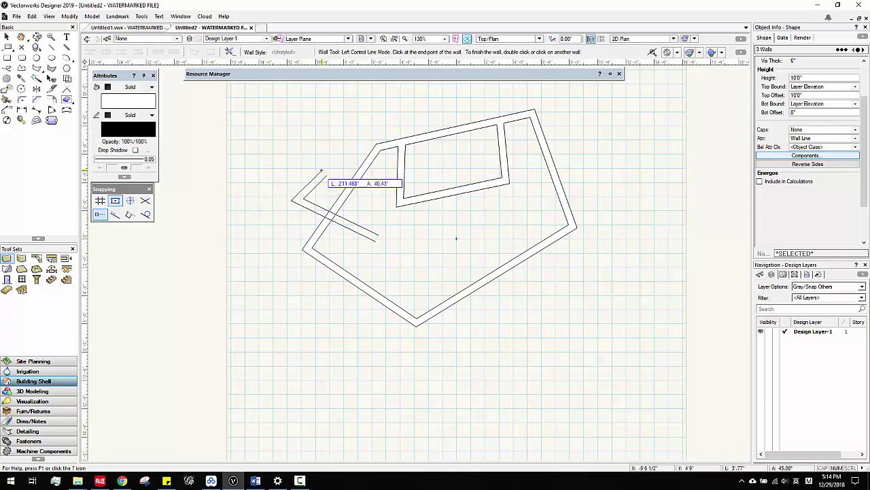
click(322, 173)
double_click(369, 191)
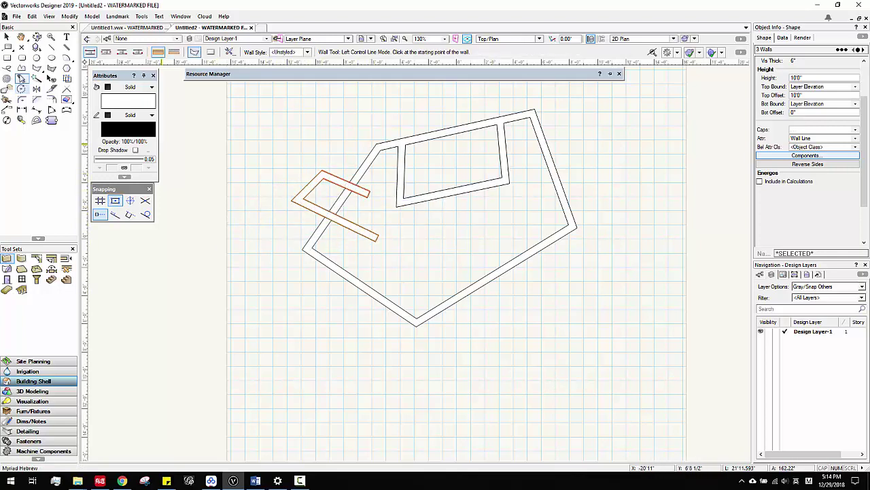
click(7, 37)
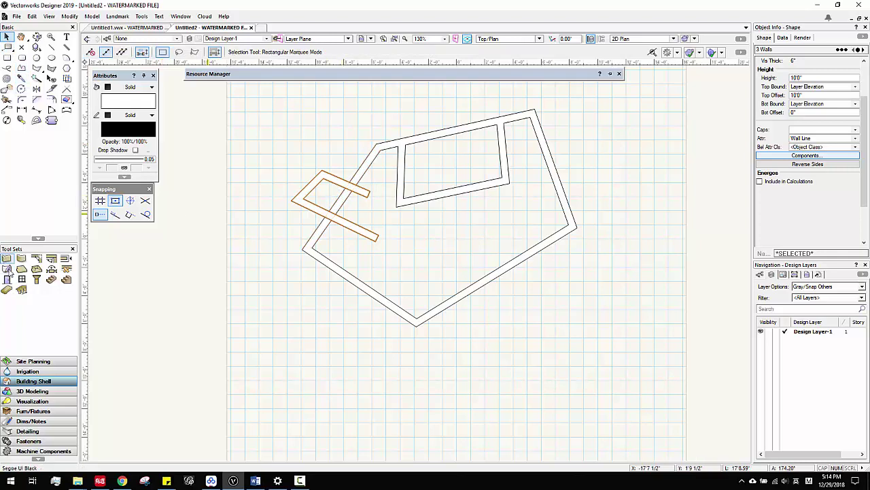
Step: T-join the bay's short upper wall to the outer wall, and undo the same join tried on its longer lower wall
click(35, 259)
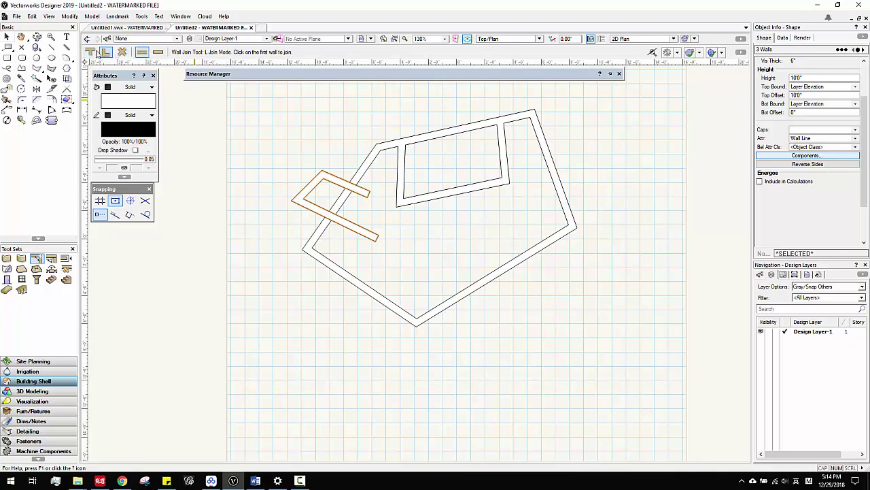
scroll(347, 187, up, 3)
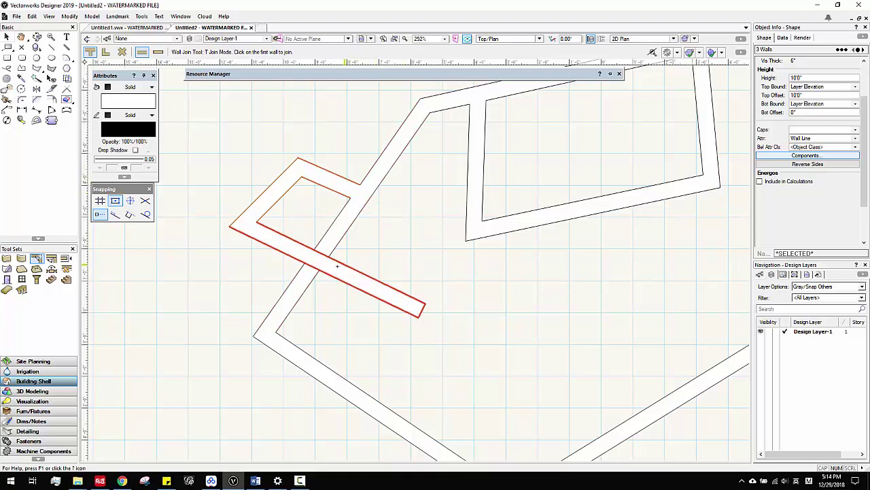
click(330, 242)
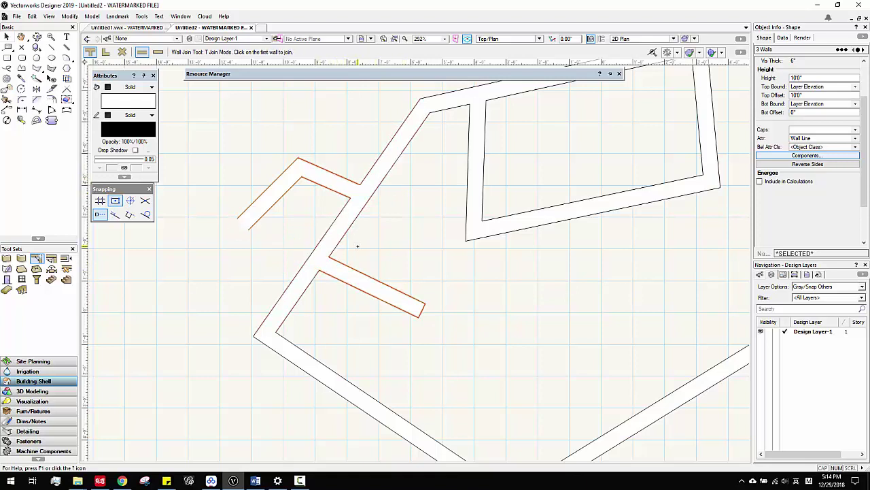
key(ctrl+z)
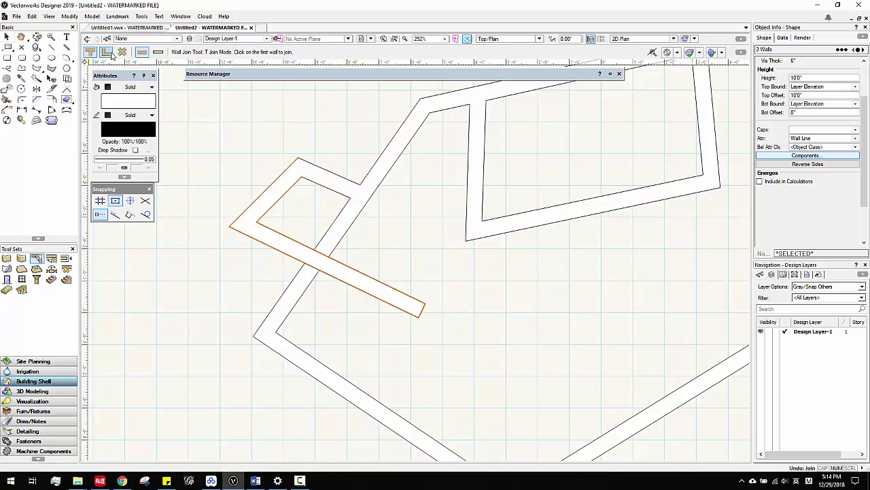
Step: Join the bay's longer lower wall with the outer wall it crosses using the X Join mode
click(325, 270)
click(334, 238)
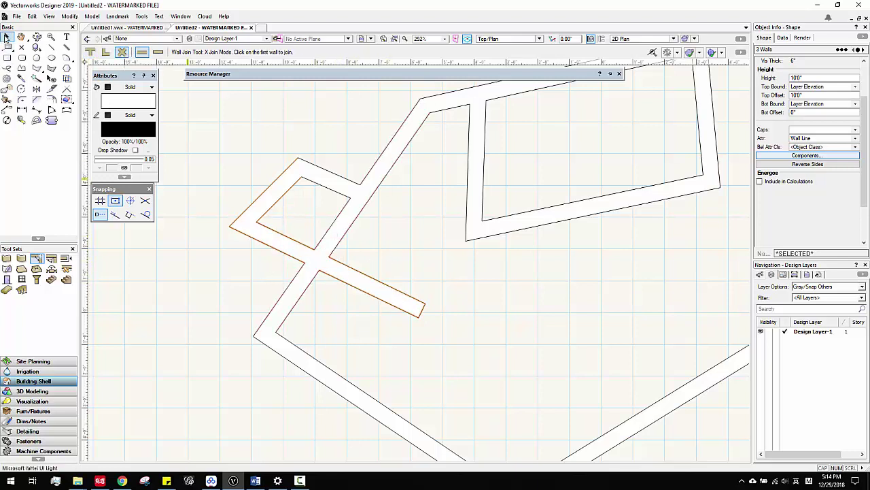
click(6, 37)
Step: Switch to the Right Isometric view and inspect the joined walls in 3D
click(508, 38)
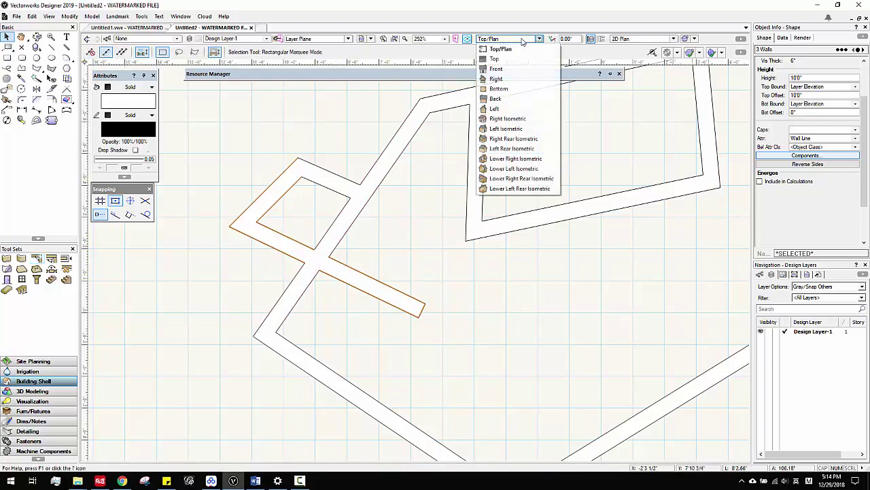
click(507, 119)
click(523, 274)
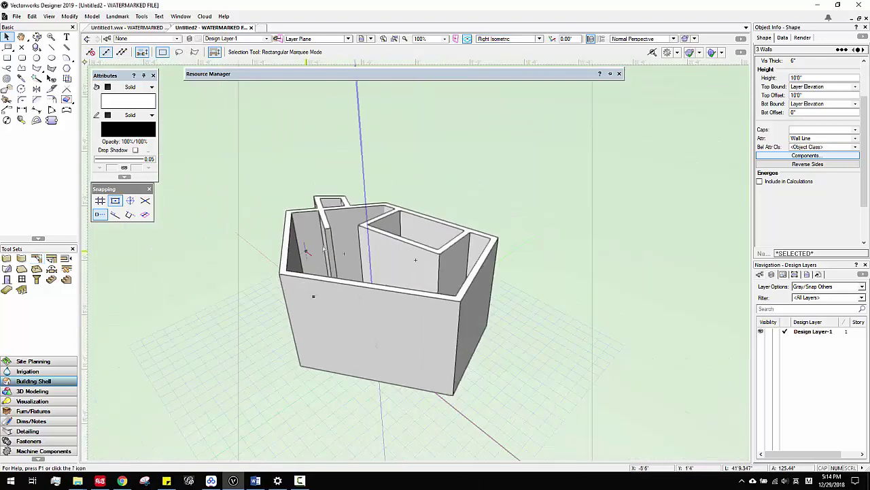
scroll(442, 250, up, 3)
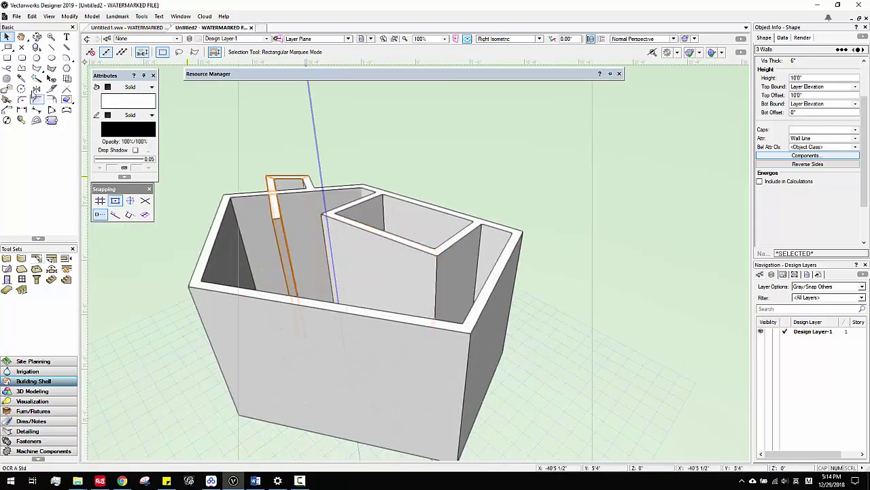
click(458, 176)
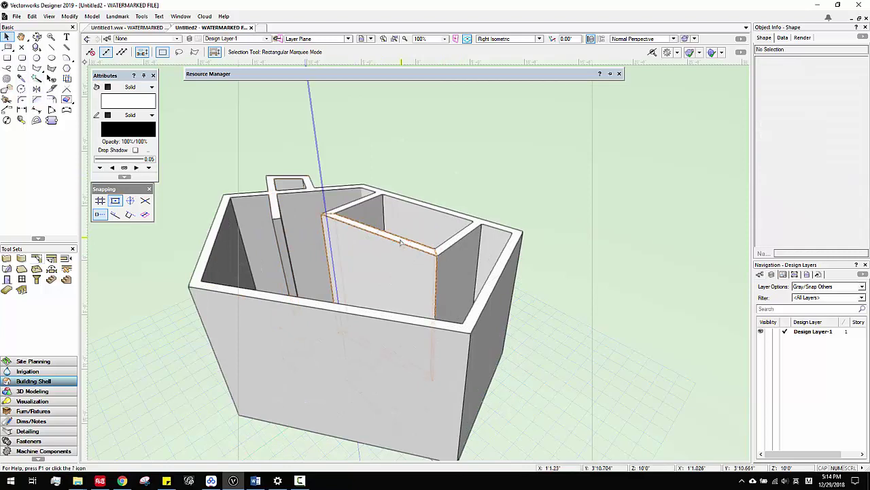
click(408, 235)
scroll(571, 226, down, 2)
click(305, 194)
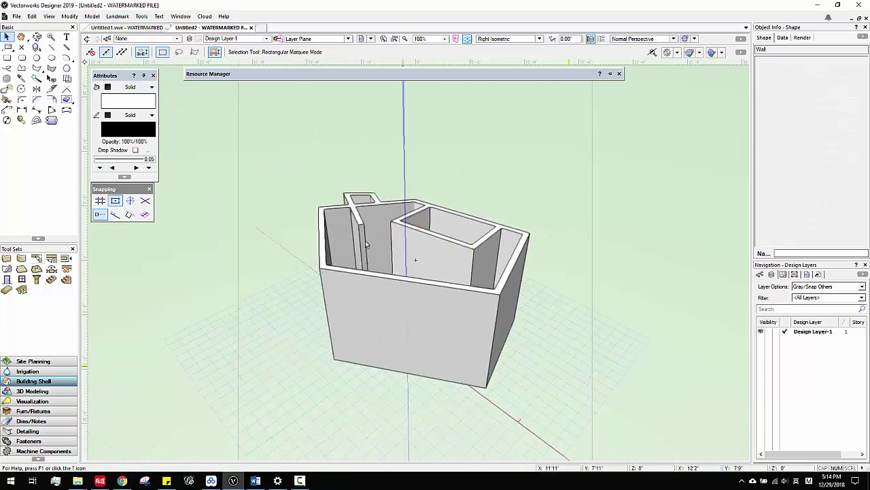
Step: Select all the walls and set their height to 6"
drag(582, 403, 275, 154)
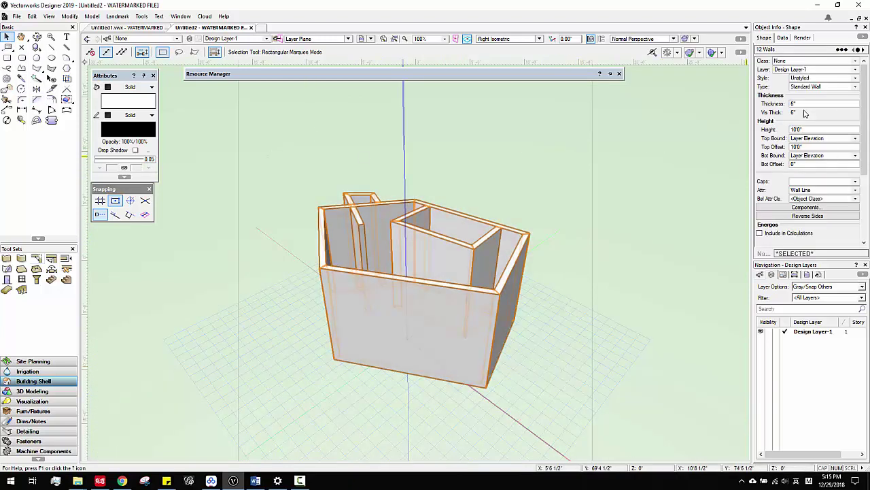
click(797, 130)
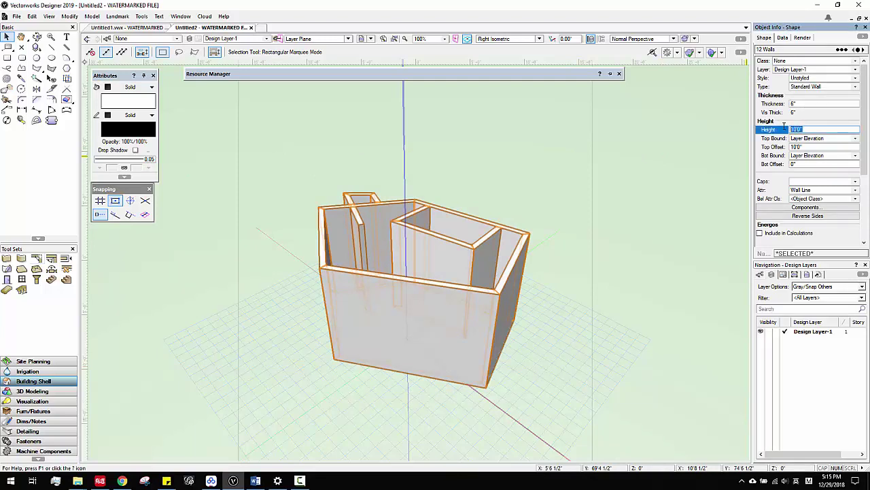
key(Return)
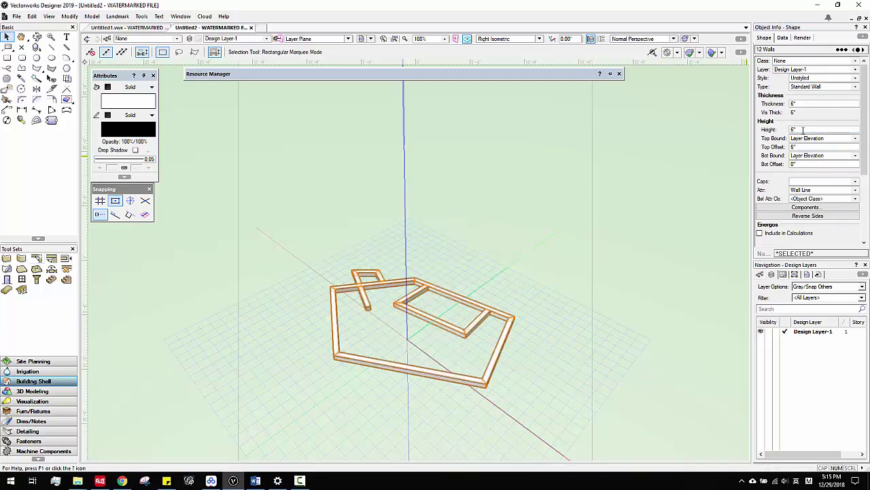
Step: Set the height of all the selected walls to 6'
click(803, 130)
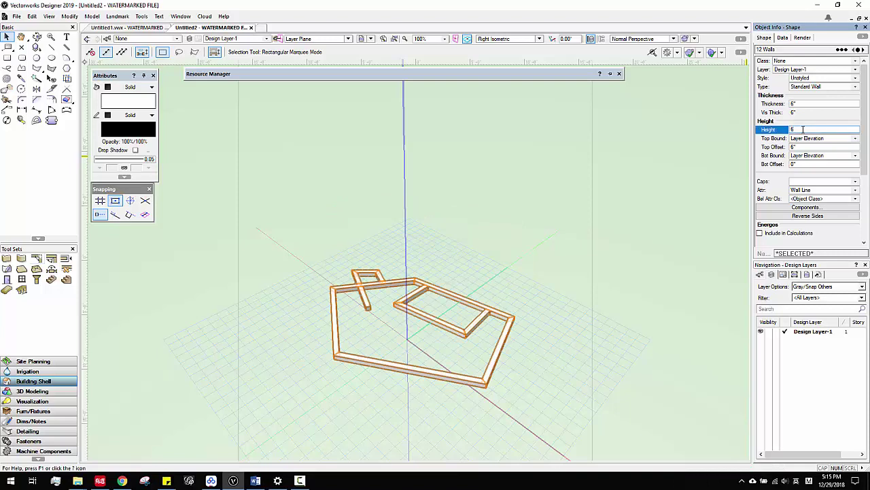
key(Return)
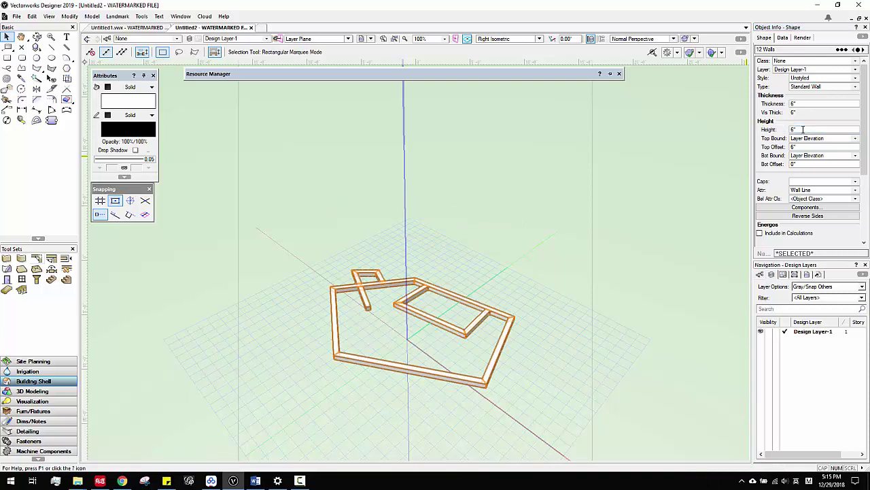
click(803, 129)
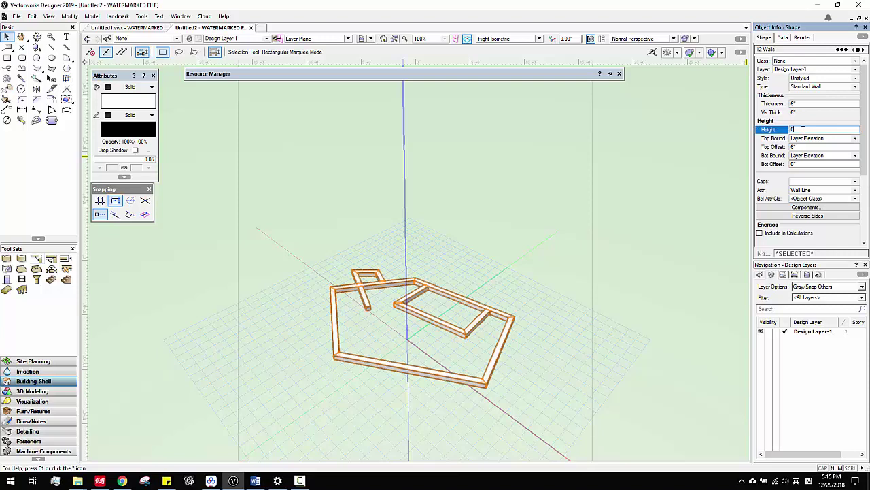
text(6')
key(Return)
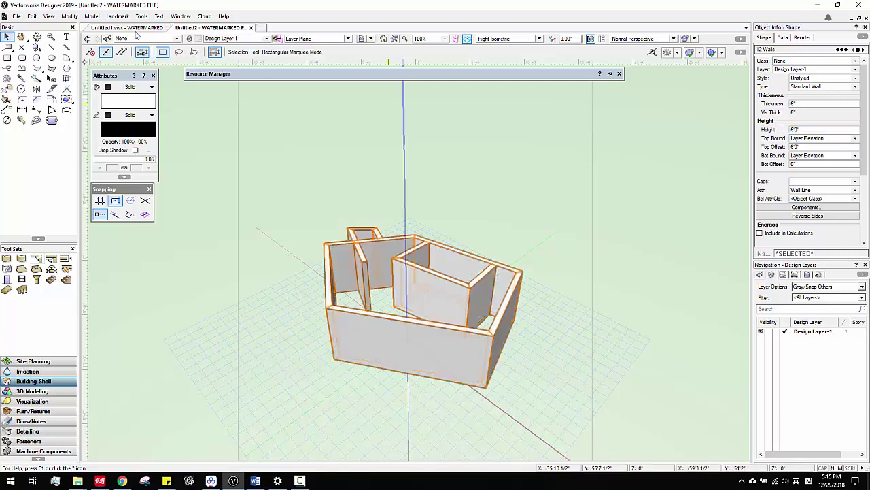
scroll(454, 230, up, 1)
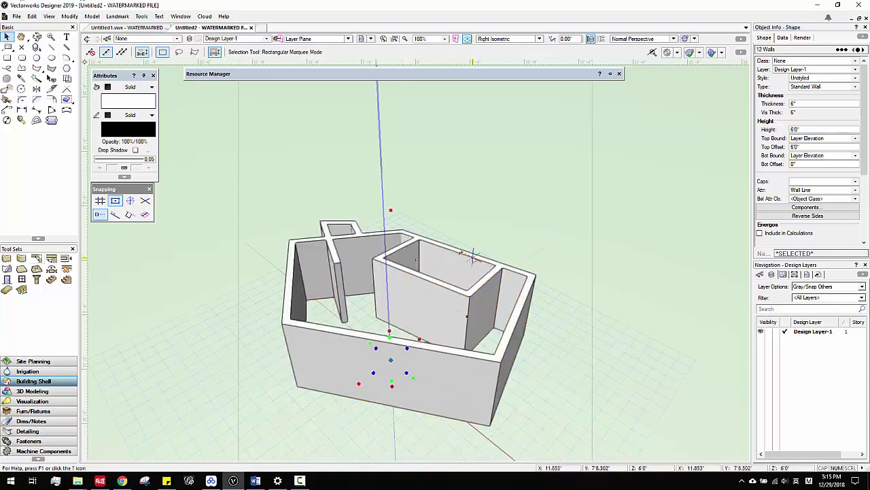
middle_drag(554, 214, 507, 112)
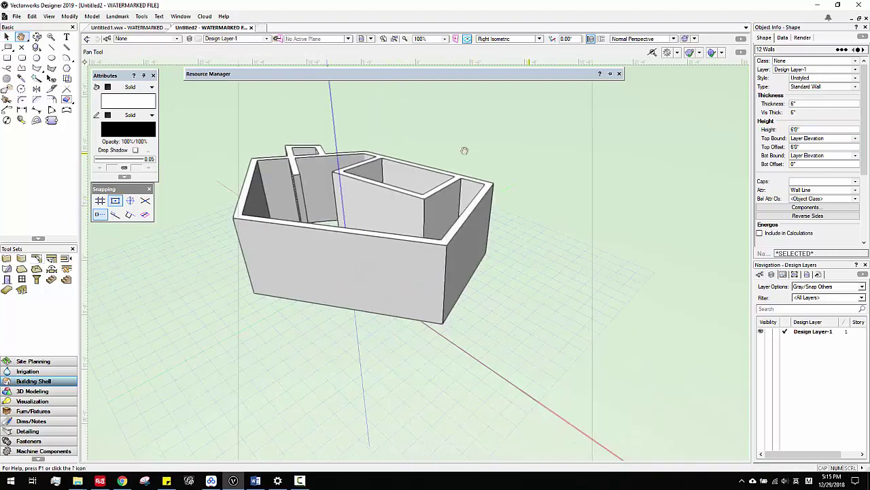
middle_drag(439, 147, 439, 189)
double_click(439, 189)
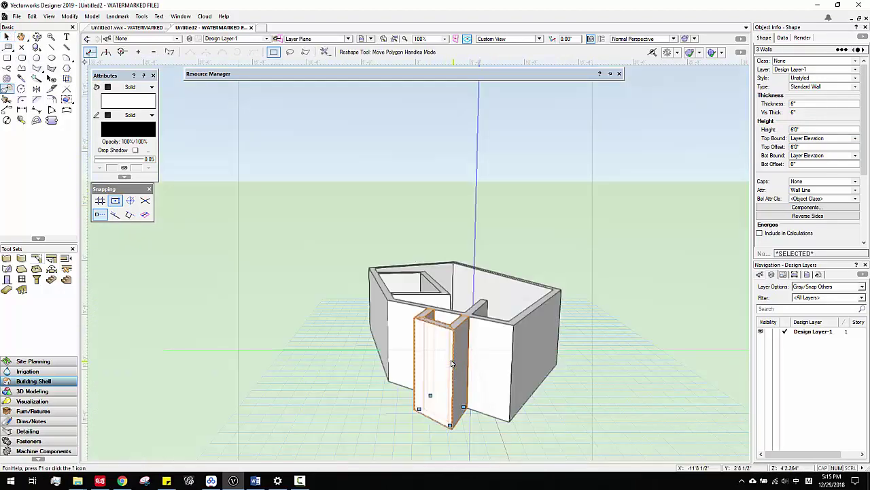
key(x)
click(325, 384)
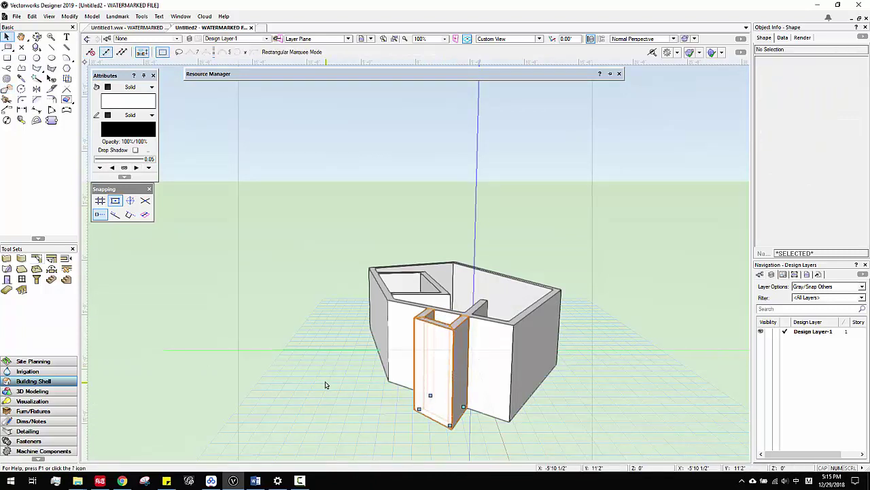
key(shift+x)
Step: Move the bay's short end wall outward, away from the outer wall, so that its two side walls stretch with it
click(447, 372)
key(x)
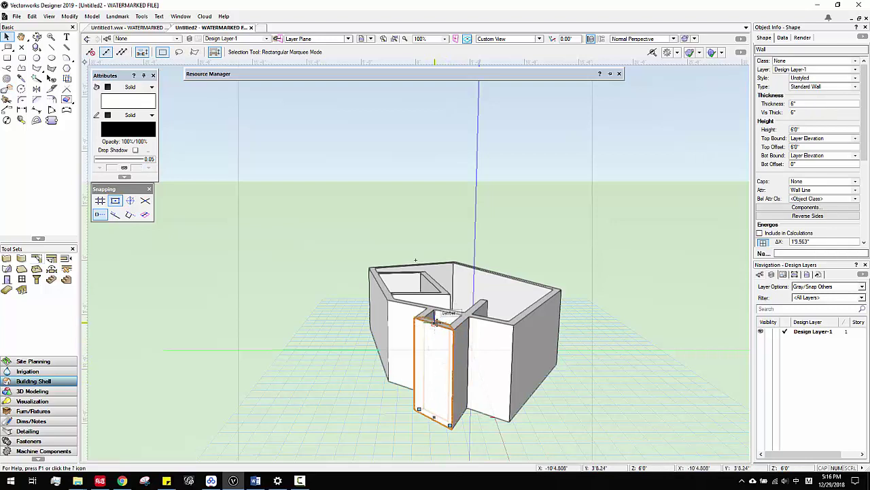
drag(434, 322, 286, 393)
click(290, 394)
scroll(464, 325, down, 2)
scroll(464, 325, up, 1)
middle_drag(433, 388, 476, 311)
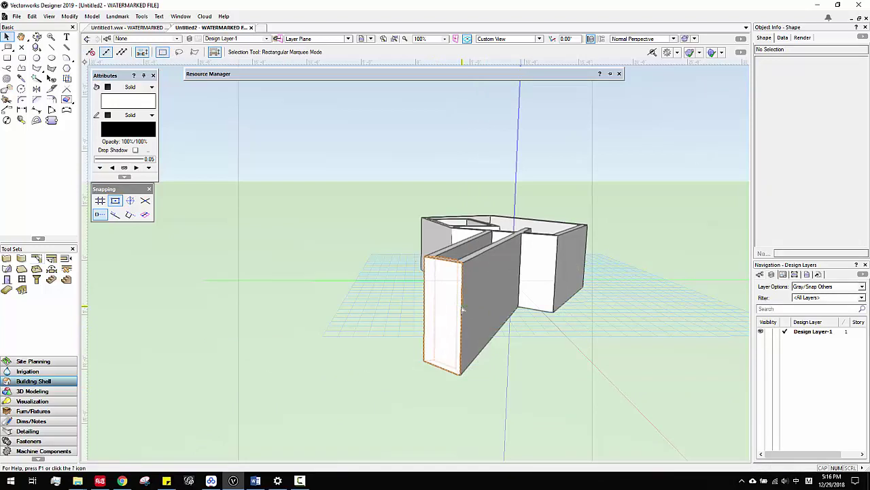
click(461, 307)
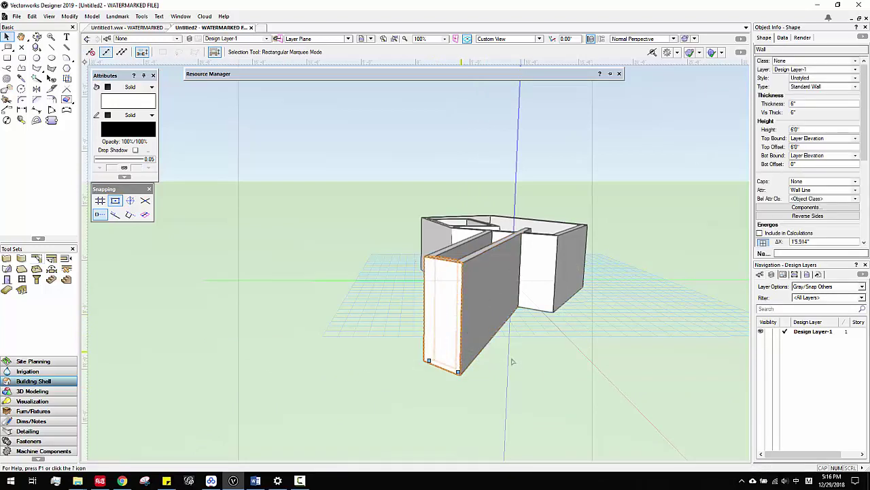
key(Delete)
shift+middle_drag(541, 365, 482, 273)
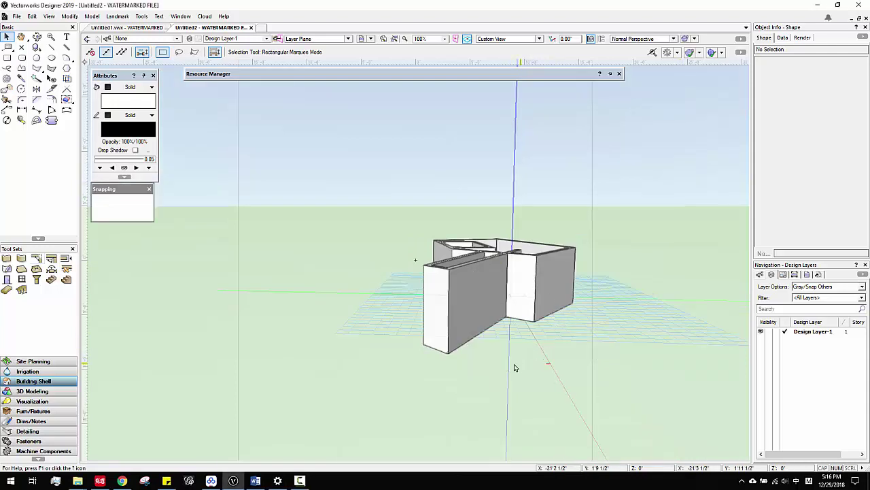
Step: Reshape the bay's side wall that crosses the outer wall: raise its top edge to about 11', then lower its outer top corner into a slope
click(462, 274)
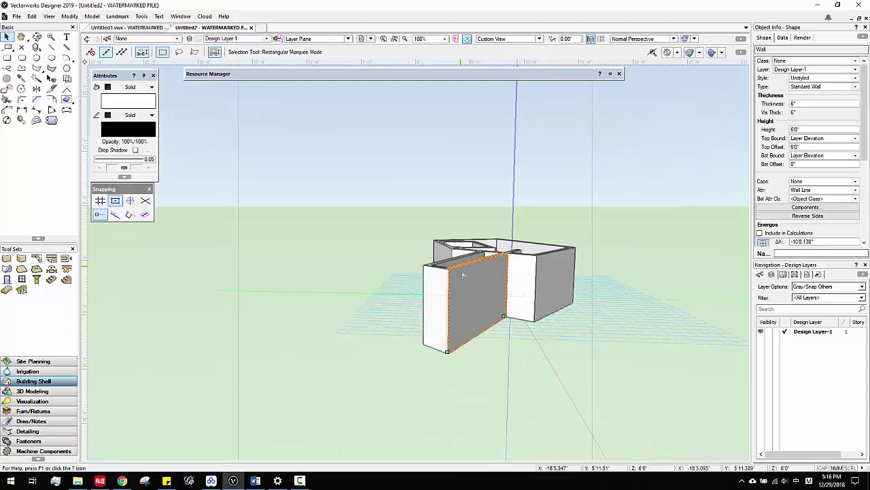
double_click(462, 274)
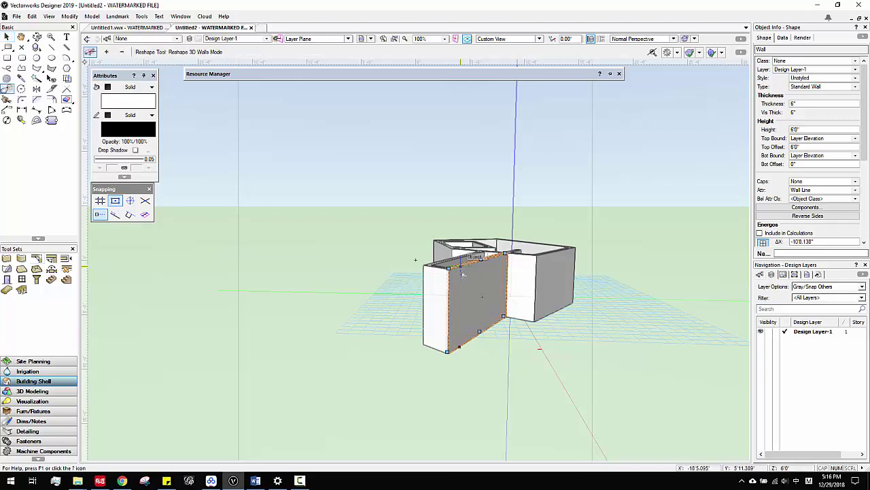
right_click(473, 272)
click(496, 240)
scroll(482, 266, up, 2)
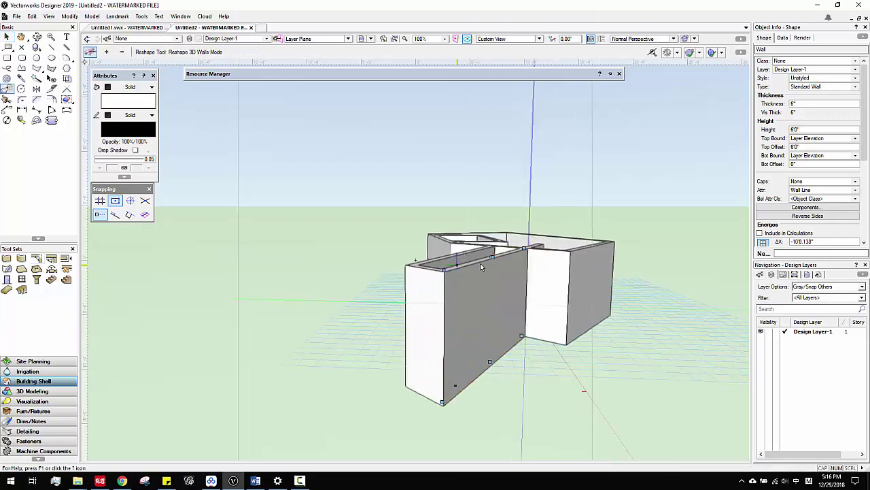
drag(493, 257, 495, 164)
drag(445, 152, 444, 272)
shift+middle_drag(443, 272, 521, 303)
shift+middle_drag(404, 317, 587, 323)
scroll(597, 309, up, 2)
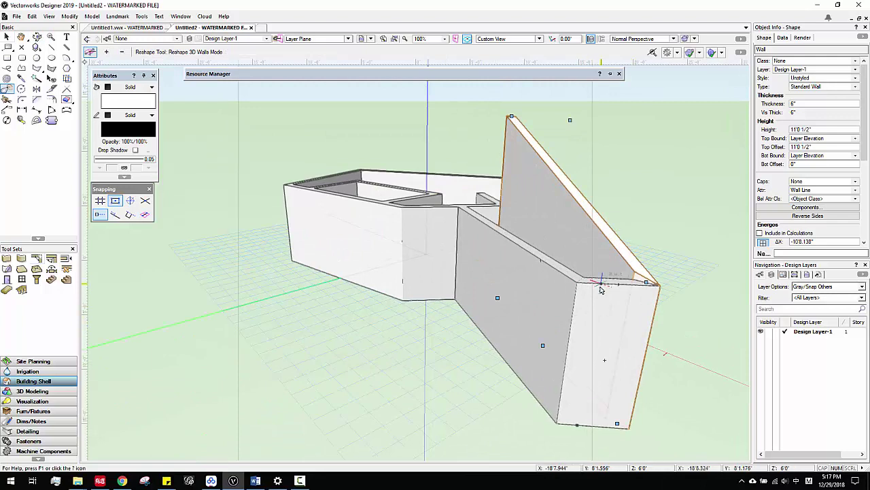
Step: Lower the upper corner shared by the bay's end wall and its other side wall, reshaping both walls with sloping tops
click(606, 294)
drag(582, 279, 575, 333)
click(558, 276)
drag(570, 281, 573, 331)
Step: Reshape the outer wall at the end opposite the bay by pulling its top edge down into a low wall
scroll(573, 345, down, 6)
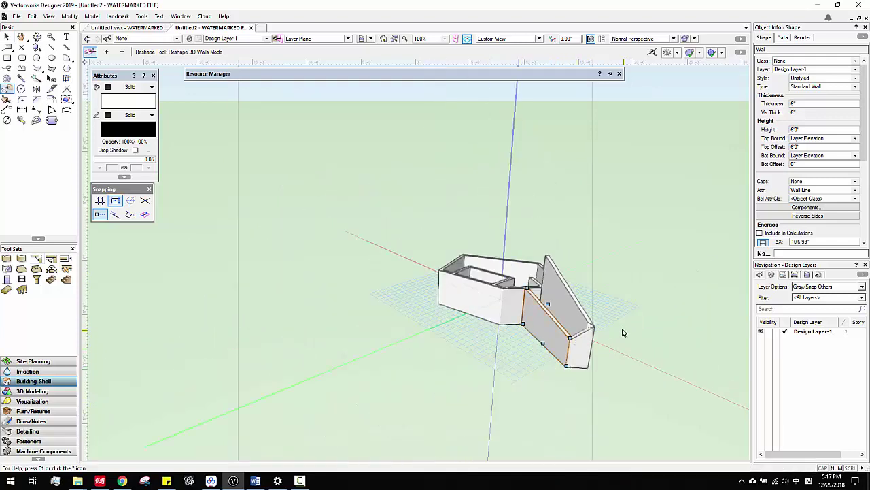
ctrl+middle_drag(617, 330, 436, 350)
scroll(435, 350, up, 5)
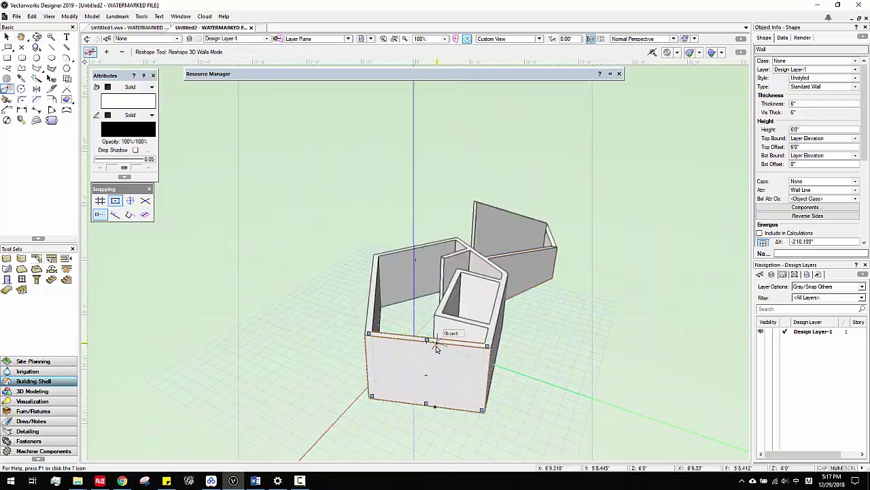
drag(436, 348, 423, 388)
ctrl+middle_drag(484, 364, 505, 313)
key(x)
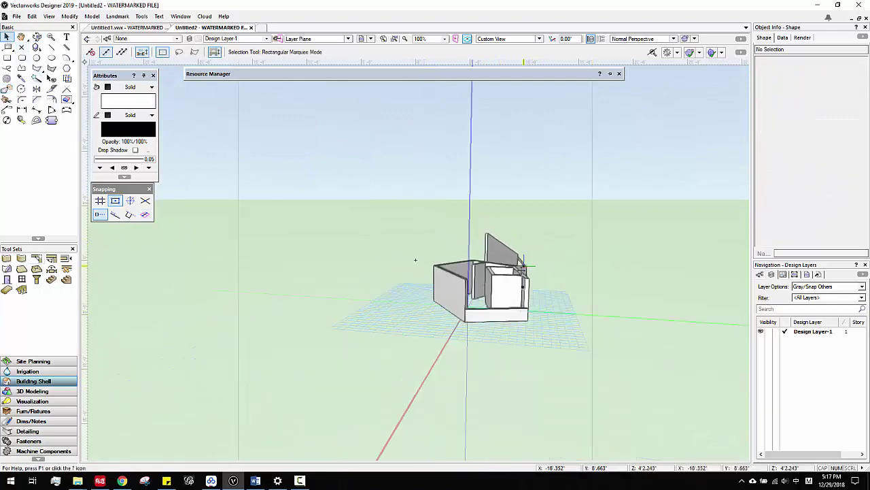
ctrl+middle_drag(507, 317, 559, 369)
scroll(543, 297, up, 2)
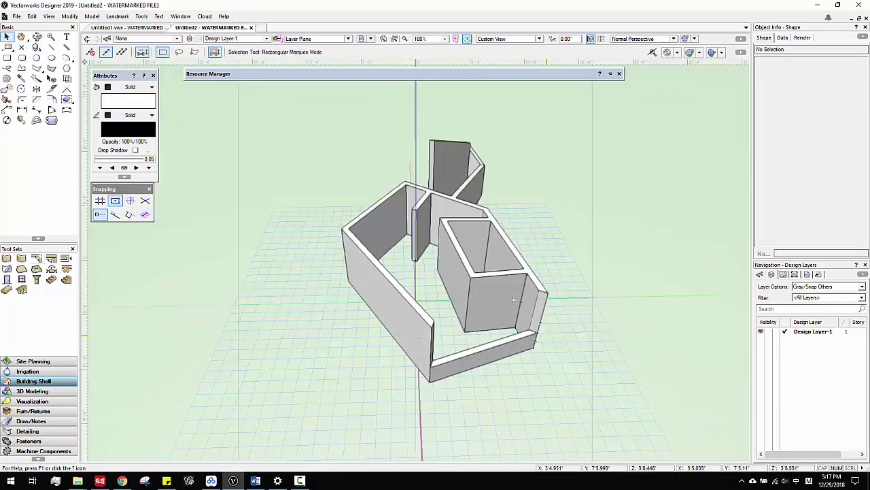
scroll(513, 299, up, 2)
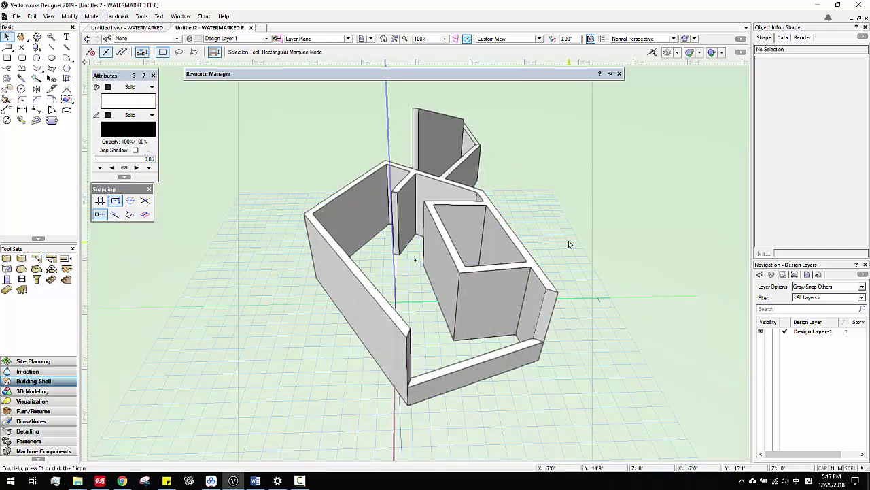
middle_drag(570, 245, 497, 245)
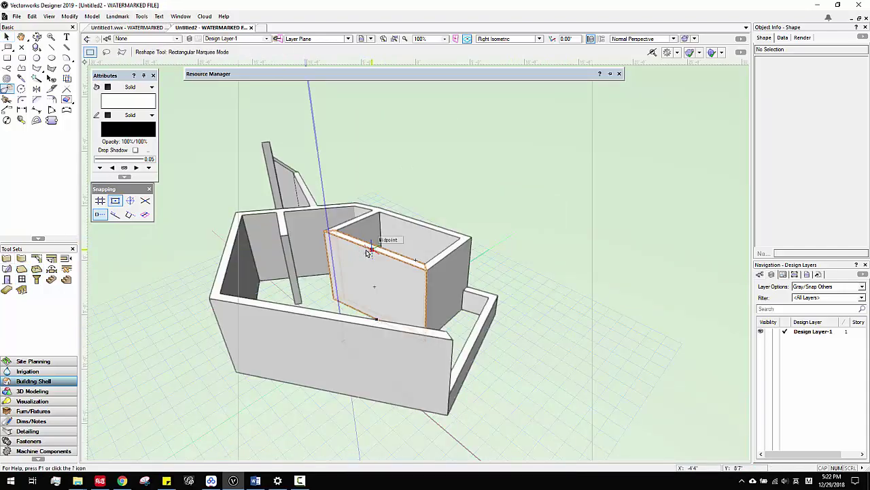
Step: Create a roof over the four walls enclosing the inner room, with a 30° pitch, 6" thickness and 1' eave overhang
click(367, 253)
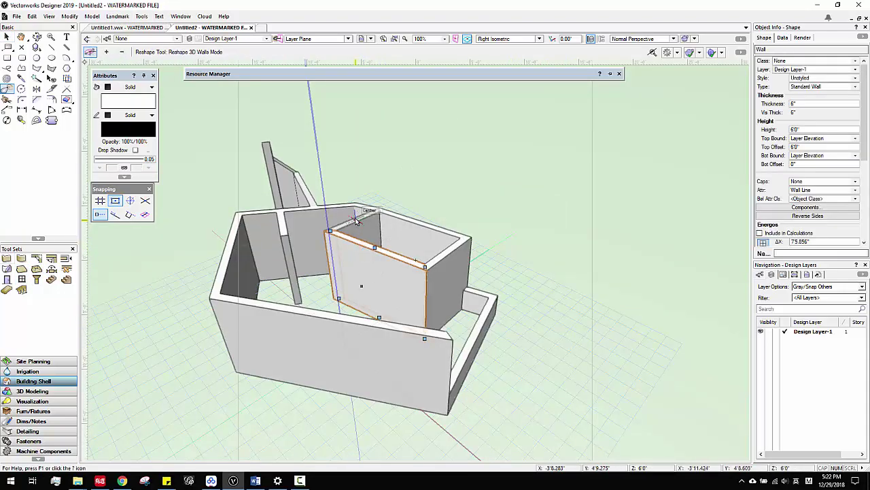
shift+click(401, 219)
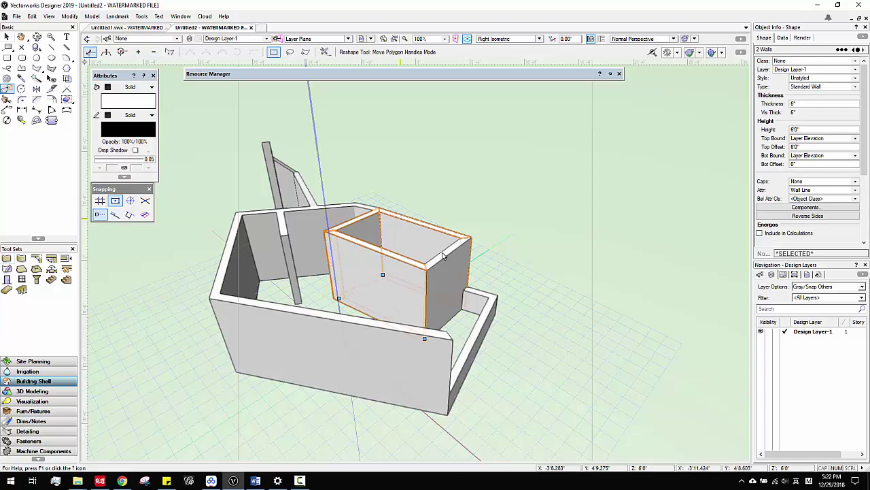
shift+click(443, 259)
shift+click(439, 260)
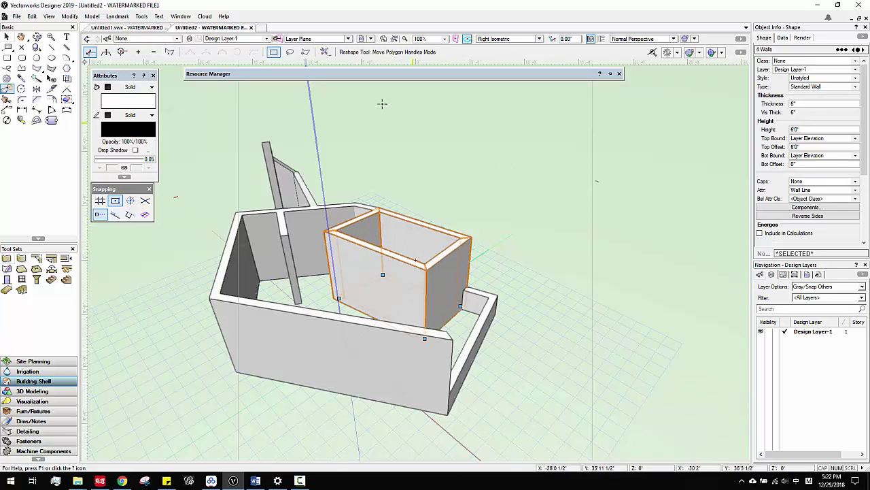
click(121, 18)
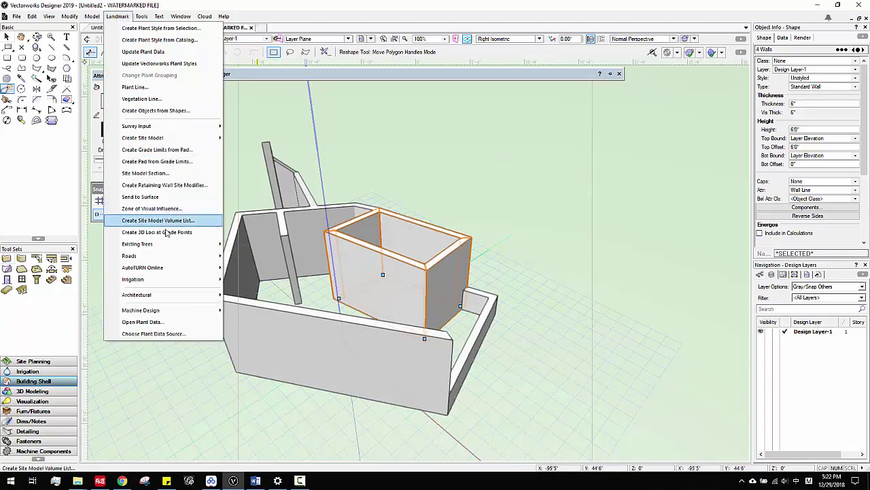
mouse_move(180, 297)
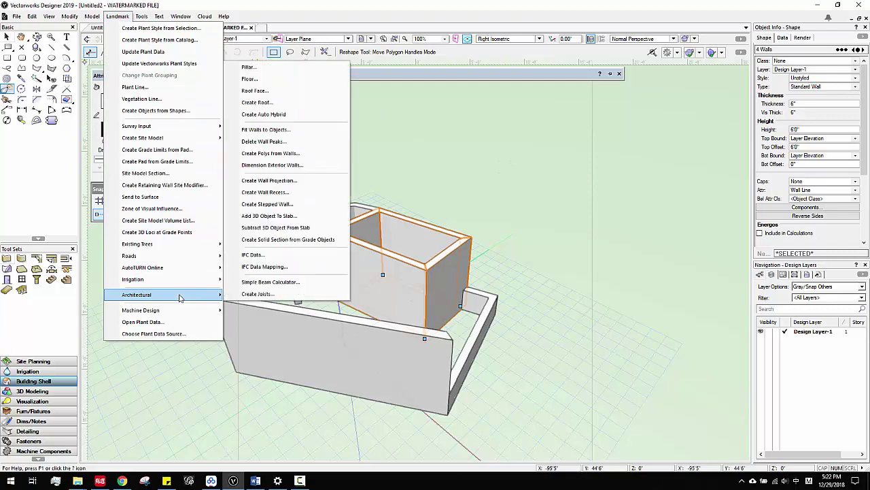
click(257, 102)
drag(408, 100, 622, 48)
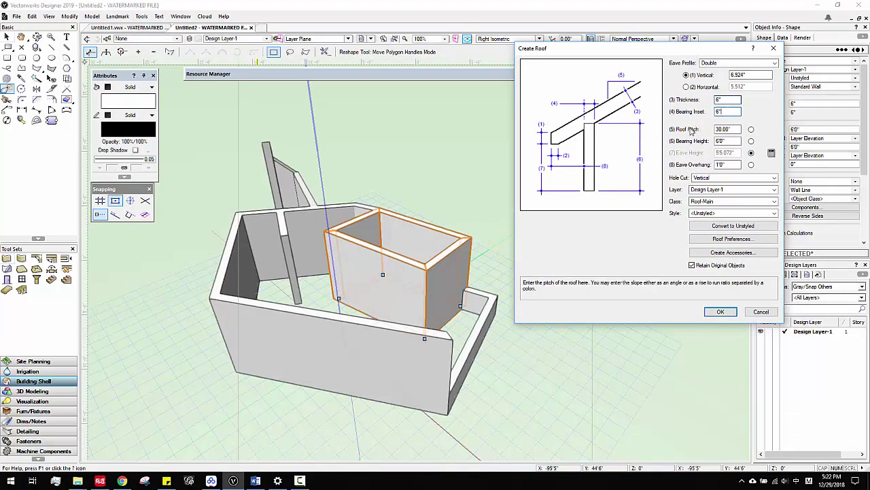
click(721, 312)
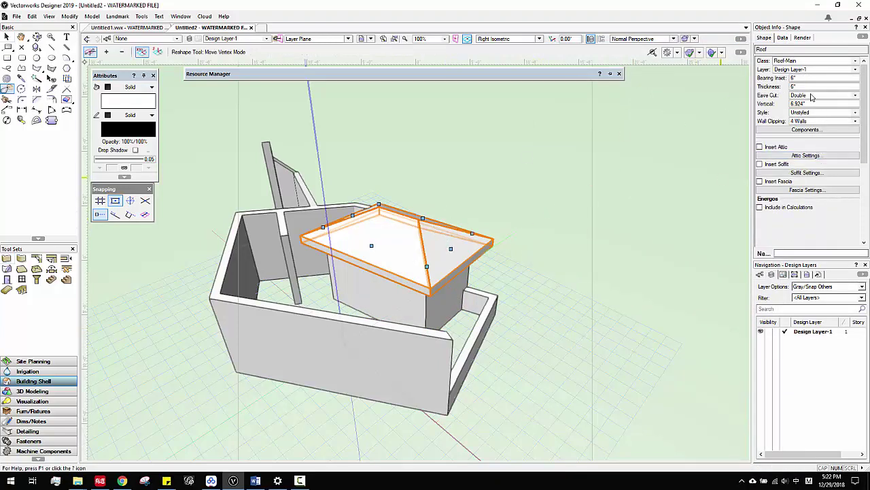
Step: Set the roof's thickness to 10"
click(800, 87)
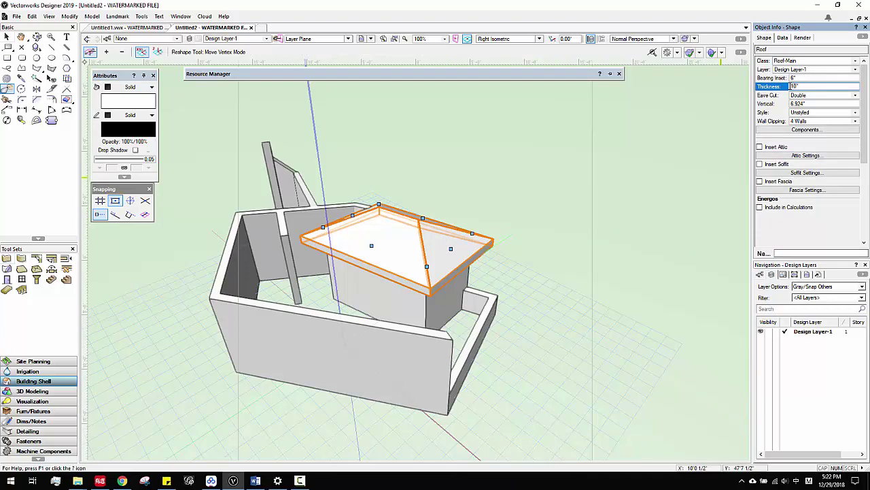
key(Return)
ctrl+middle_drag(517, 292, 433, 253)
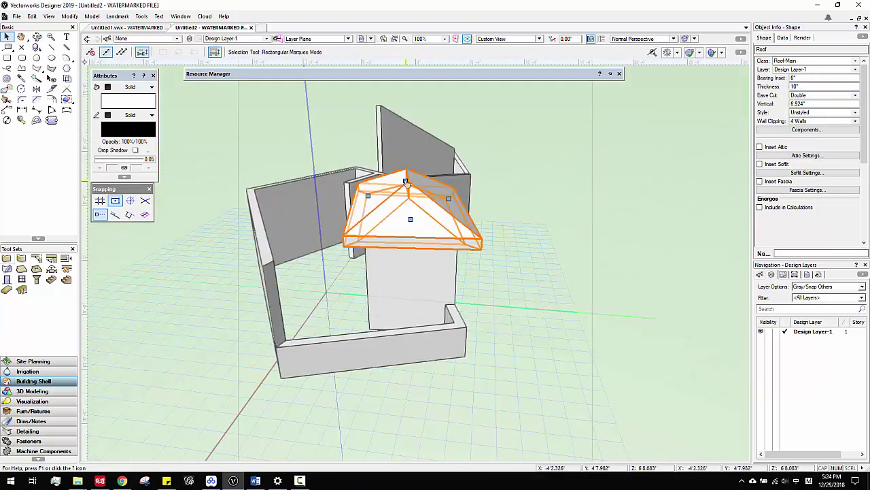
Step: Set the pitch to 60° in the roof settings and apply it to the entire roof
double_click(406, 184)
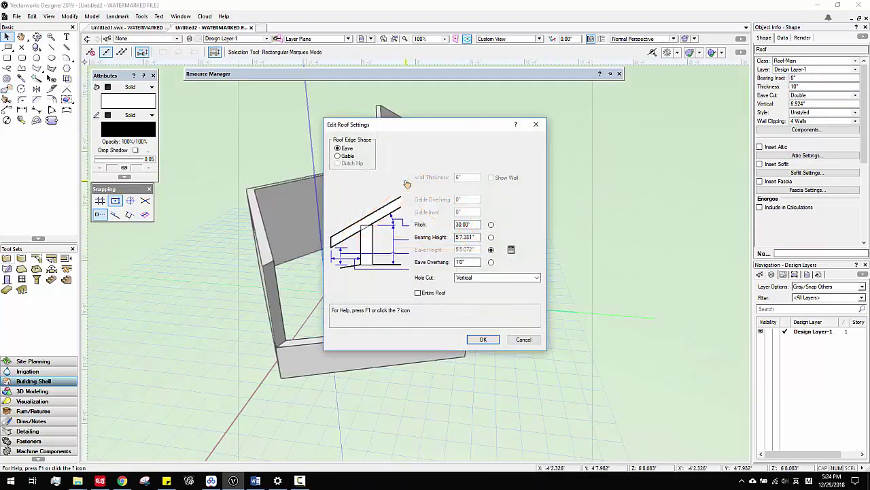
drag(466, 126, 688, 91)
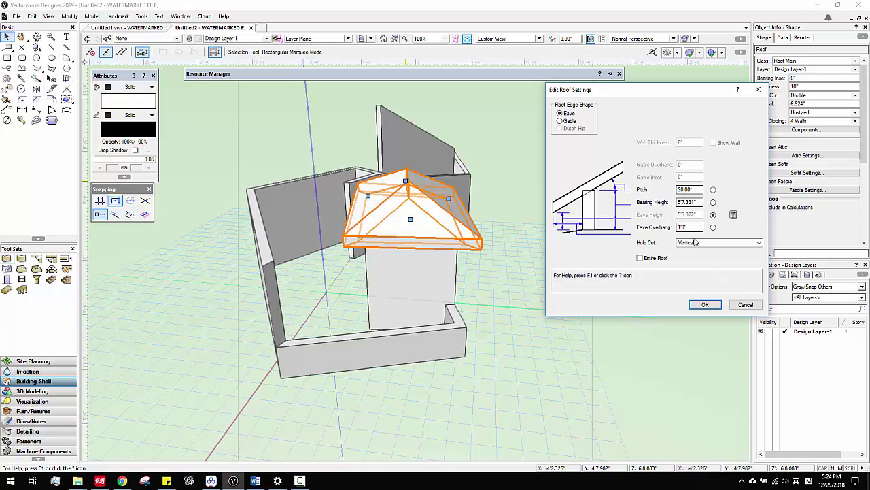
click(650, 258)
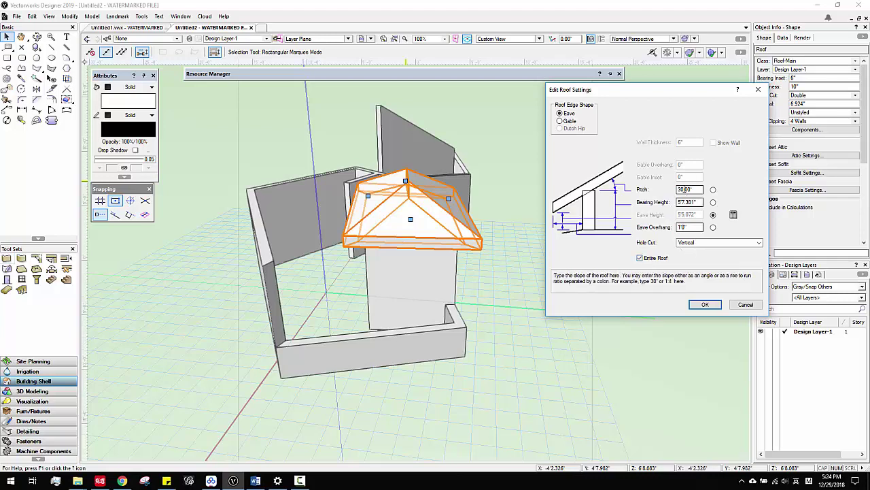
double_click(684, 189)
text(60)
click(705, 304)
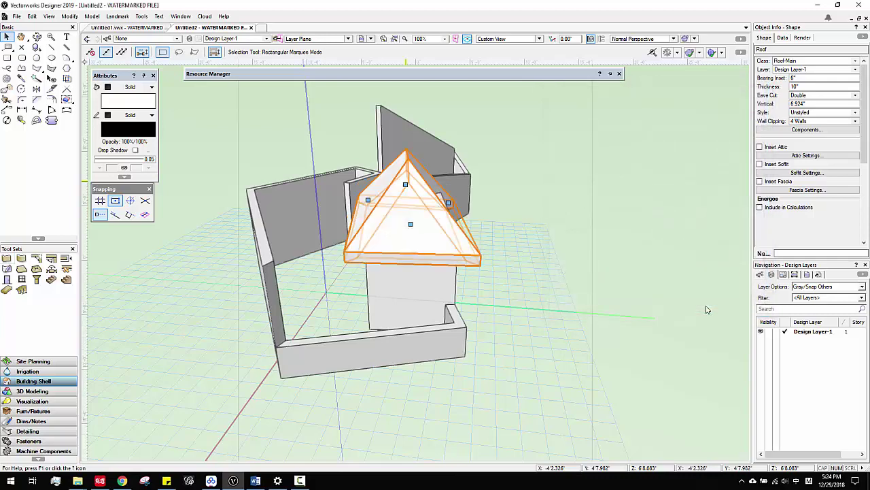
Step: Undo the last pitch change on the roof and deselect it
key(ctrl+z)
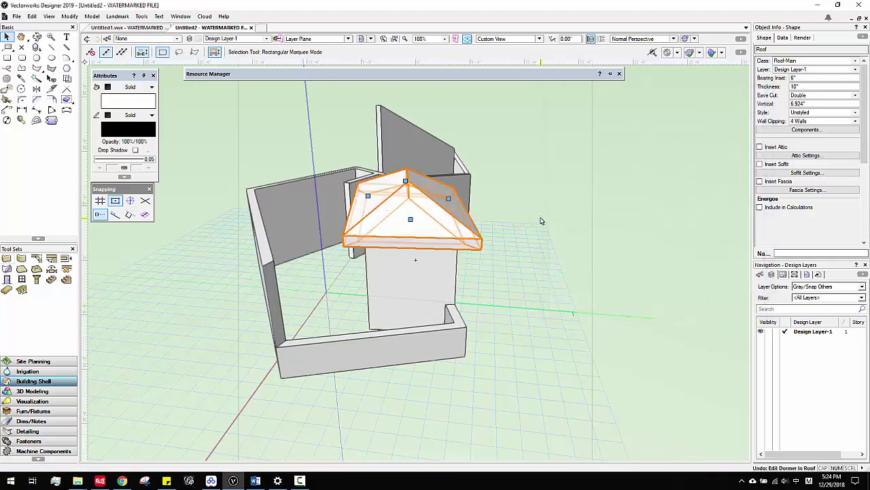
scroll(566, 235, down, 3)
scroll(553, 247, up, 2)
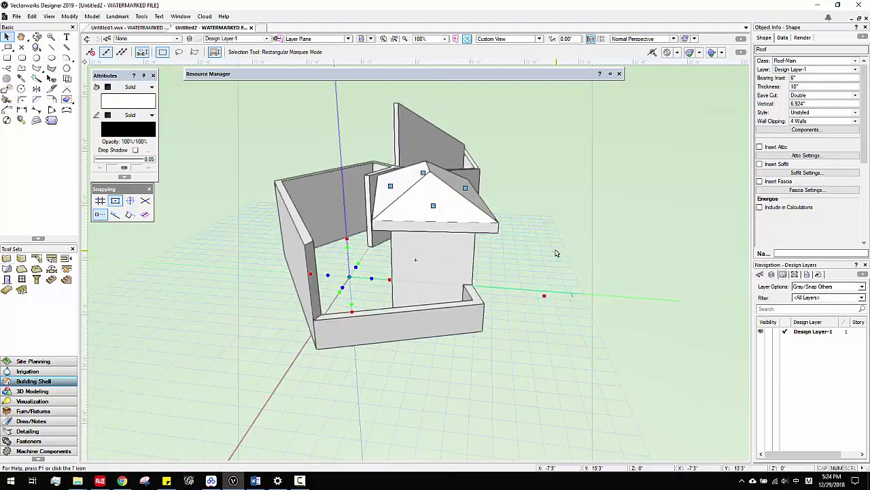
click(524, 224)
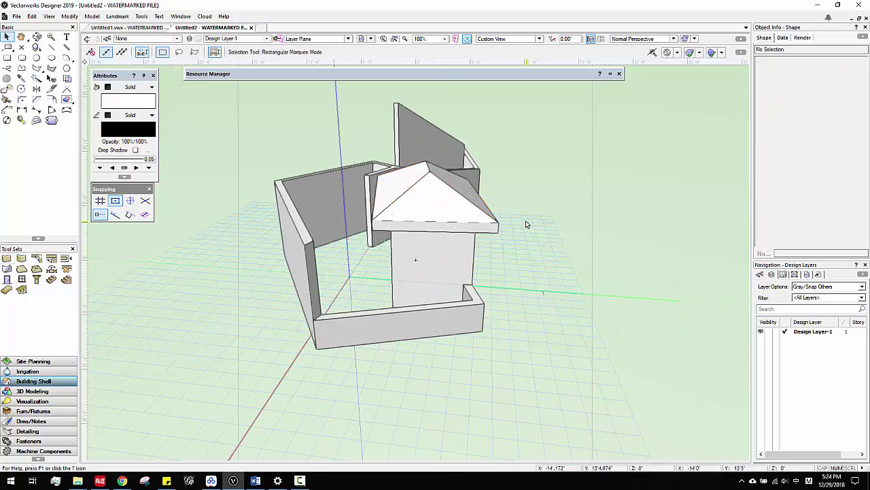
scroll(531, 232, down, 3)
middle_drag(531, 233, 481, 219)
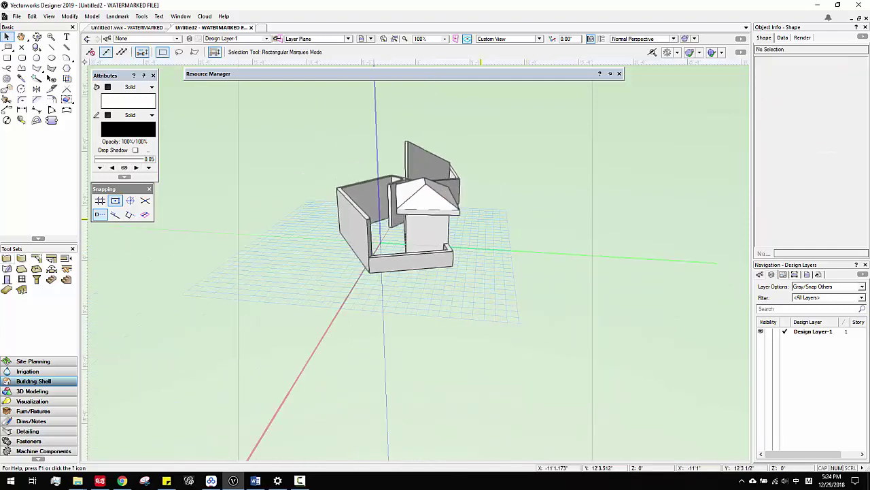
key(alt+Tab)
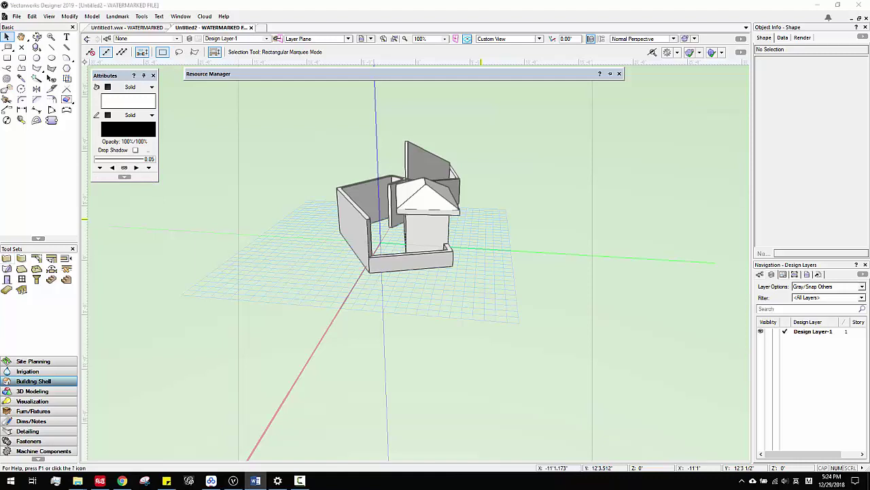
scroll(410, 289, down, 3)
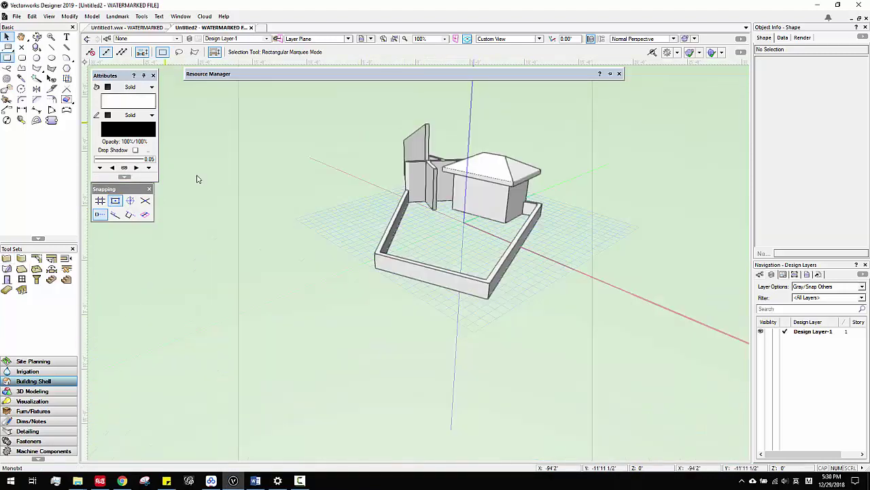
Step: Draw a rectangle about 23' by 10'2" on the open ground beside the walls
key(4)
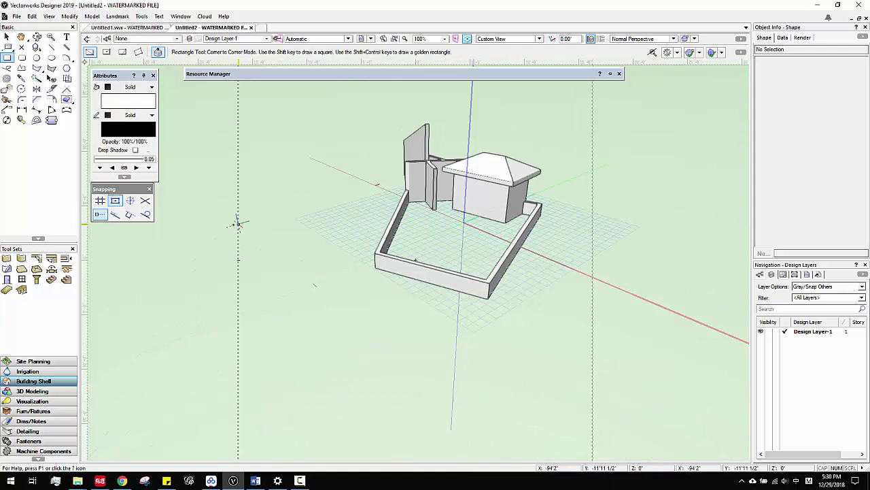
click(204, 230)
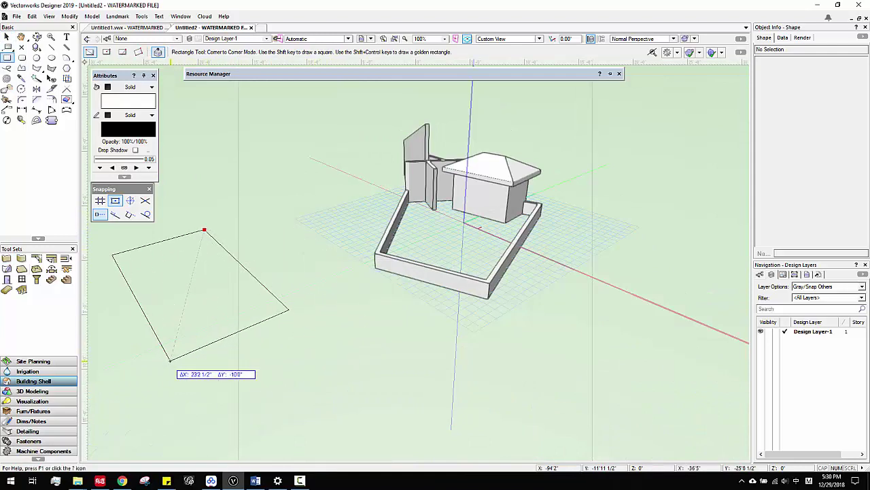
click(170, 359)
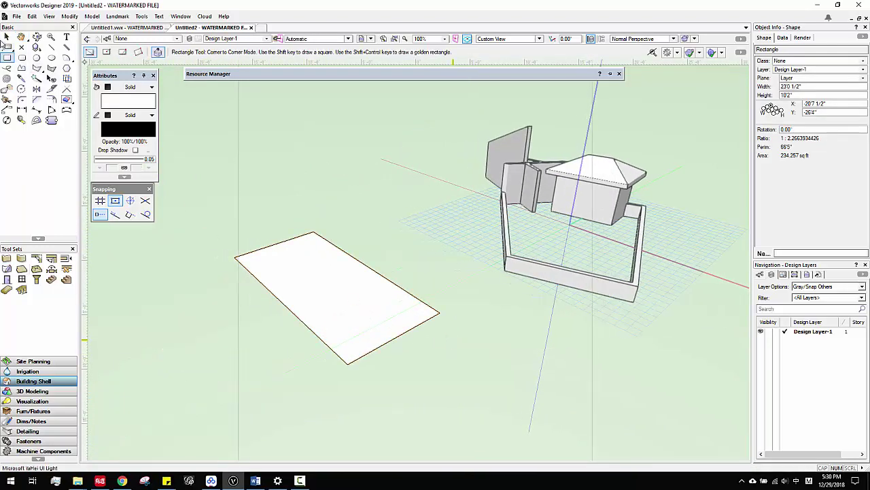
Step: Create a Slab object from the rectangle with Create Objects from Shapes, keeping the source shape
click(6, 38)
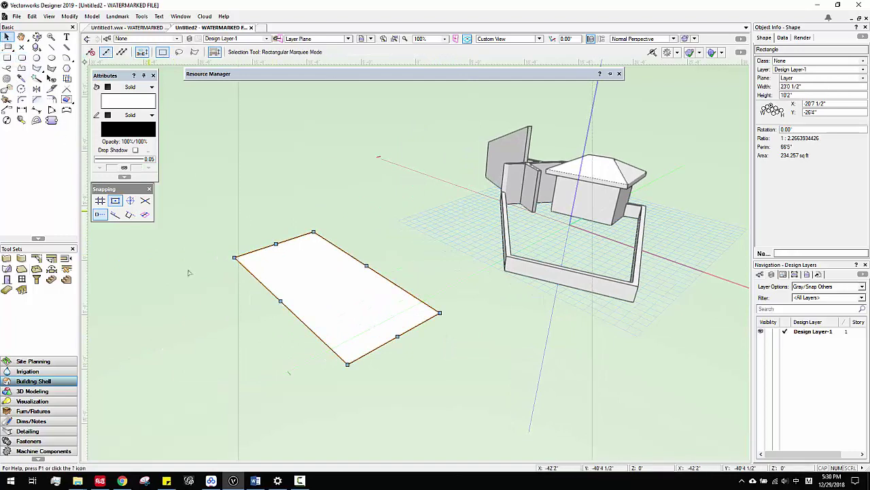
right_click(300, 274)
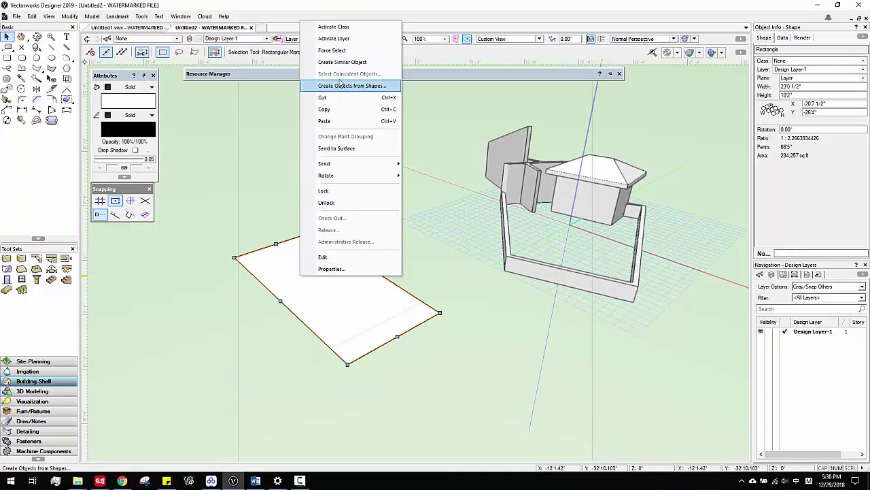
click(349, 86)
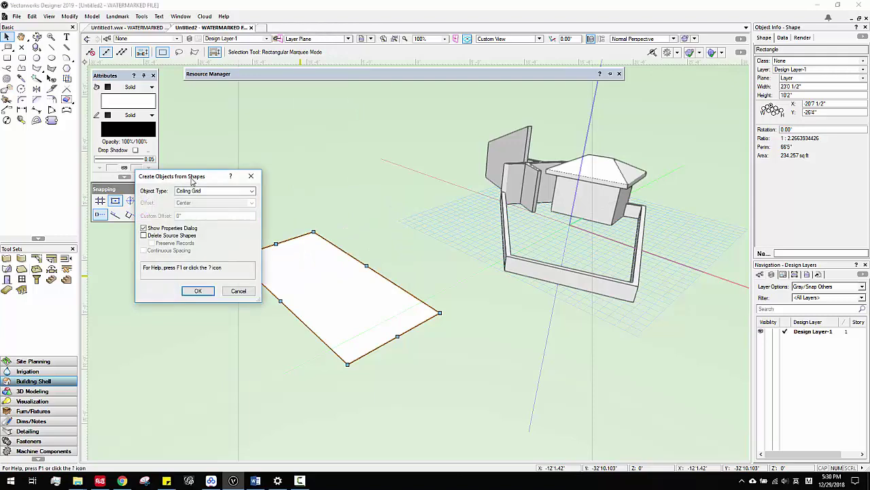
drag(192, 180, 257, 96)
click(299, 107)
scroll(281, 244, down, 5)
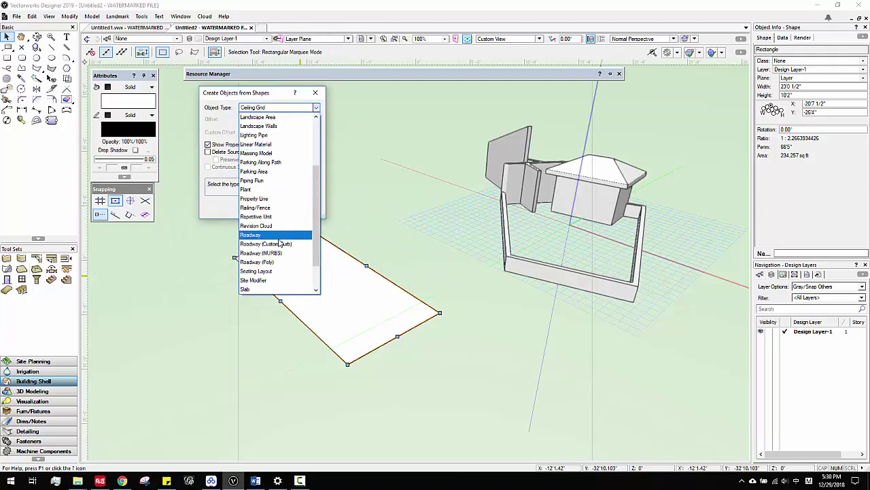
scroll(281, 244, down, 2)
click(263, 253)
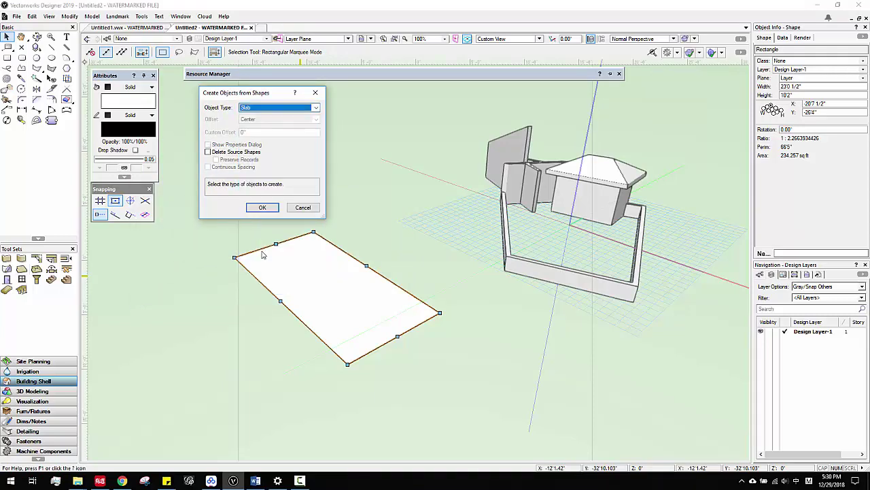
click(264, 210)
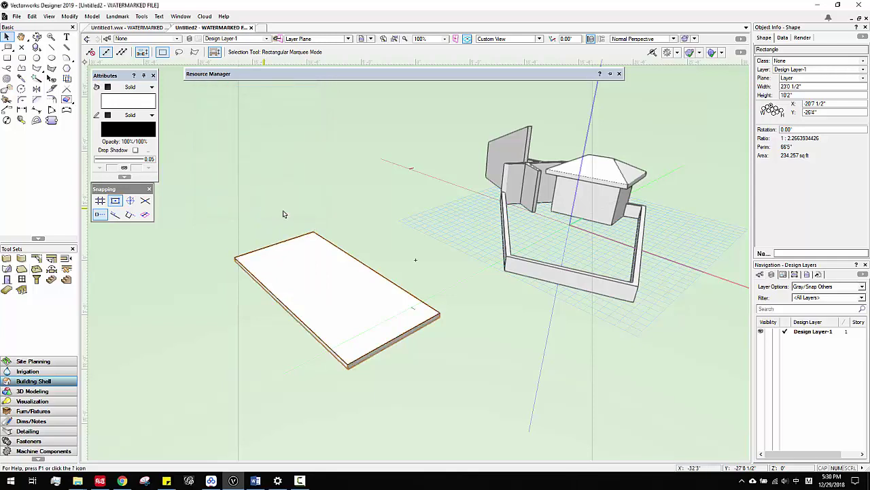
Step: Move the slab off its source rectangle and delete that rectangle
drag(322, 280, 216, 314)
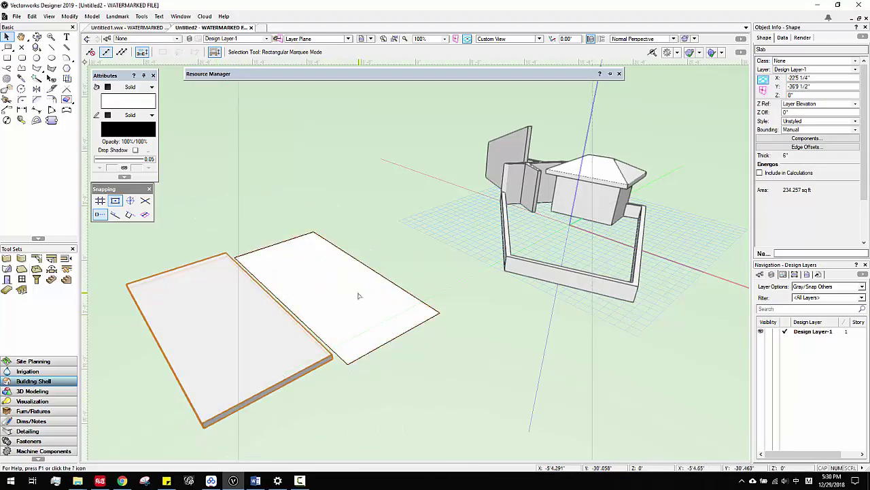
click(359, 295)
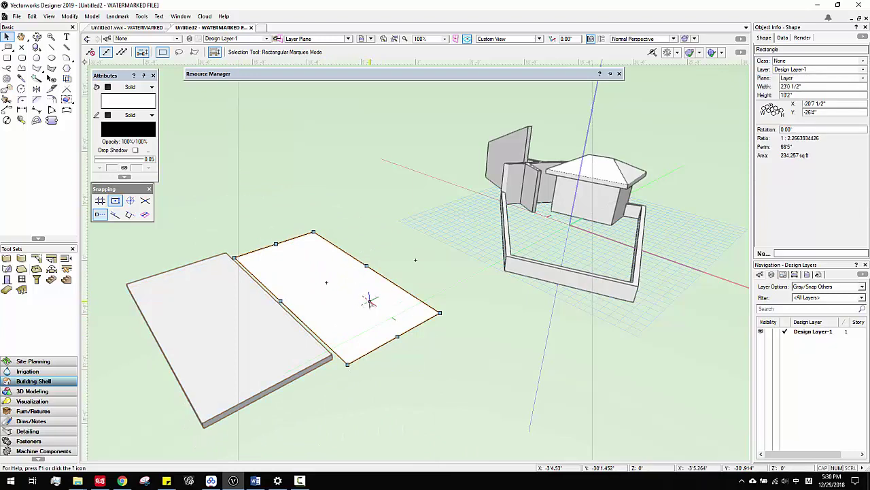
key(Delete)
Step: Open the slab's Boundary for editing
key(h)
drag(443, 288, 462, 272)
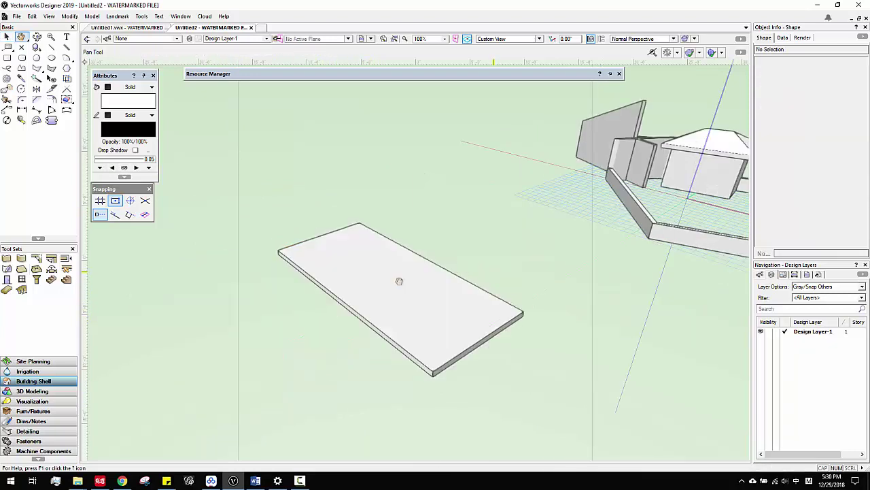
key(x)
click(369, 282)
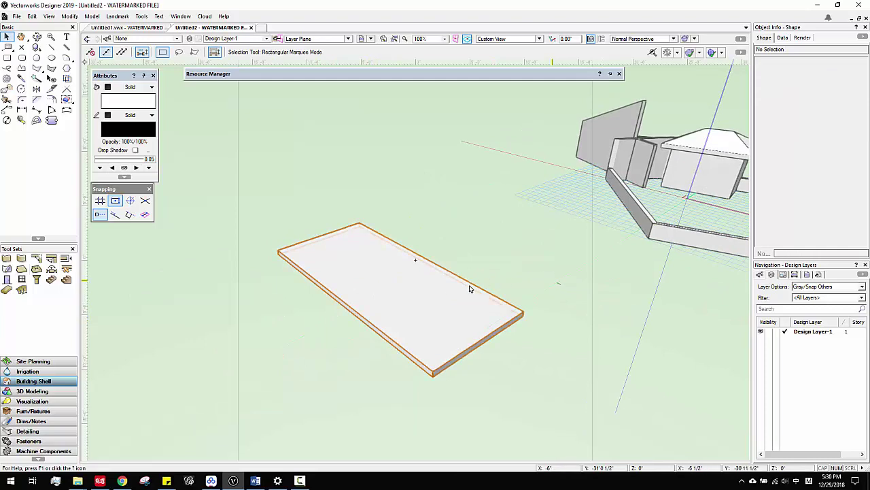
key(h)
drag(469, 287, 450, 300)
scroll(284, 318, up, 1)
middle_drag(434, 247, 425, 230)
key(x)
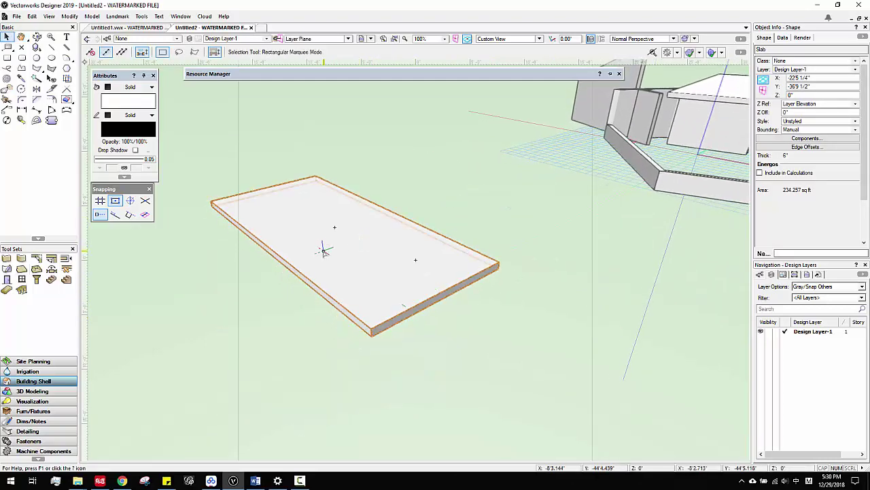
scroll(336, 243, up, 1)
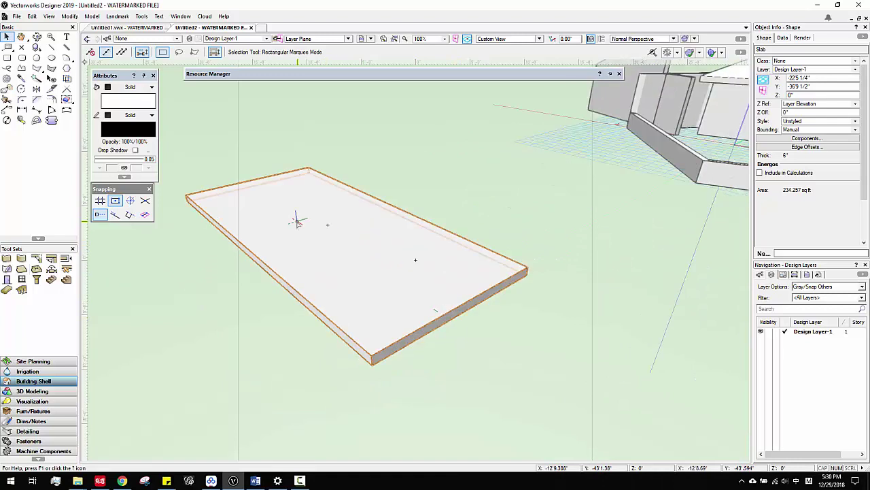
double_click(297, 224)
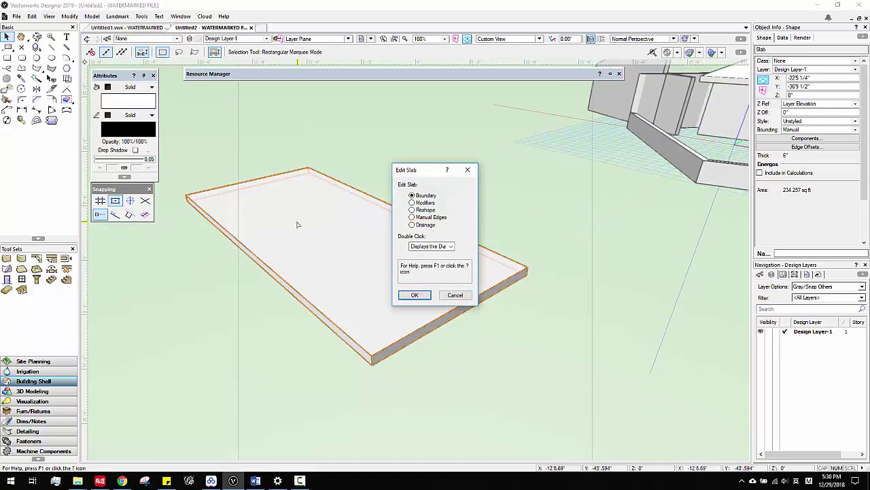
click(414, 294)
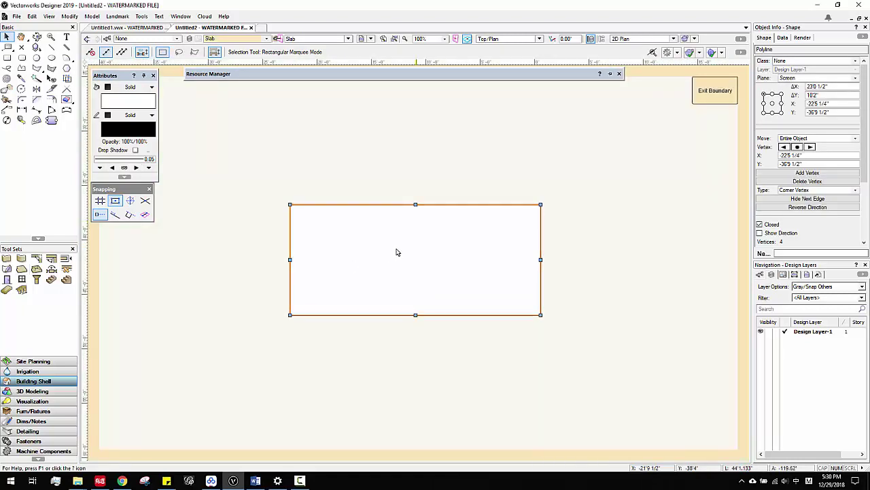
Step: Draw a rectangle about 6'9" by 4'11" overlapping the upper edge of the slab boundary
click(6, 57)
click(325, 227)
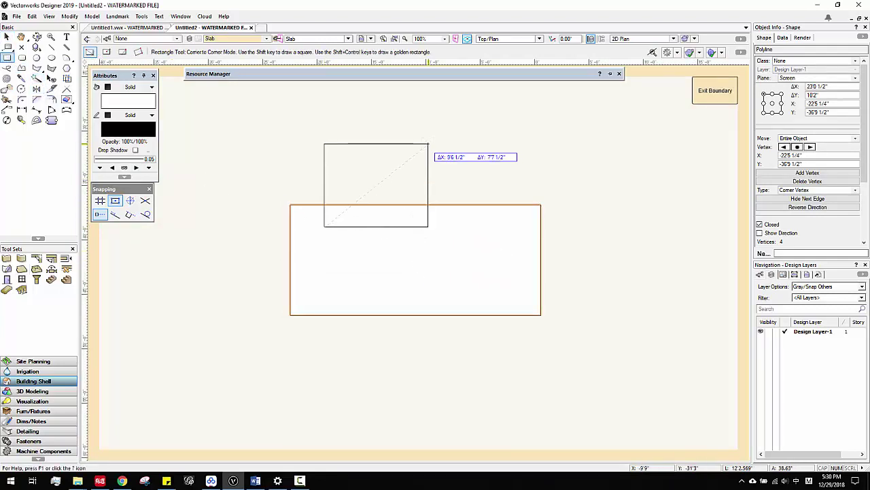
click(398, 174)
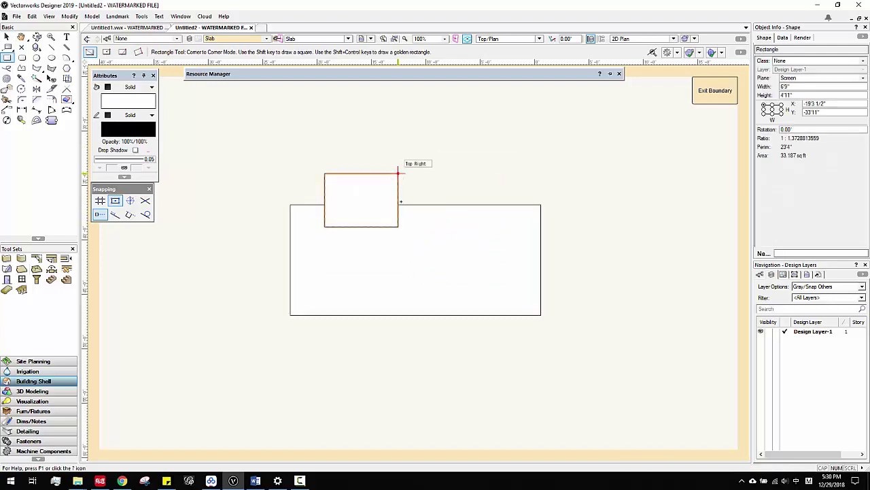
Step: Merge the small rectangle with the slab boundary using Add Surface
right_click(348, 210)
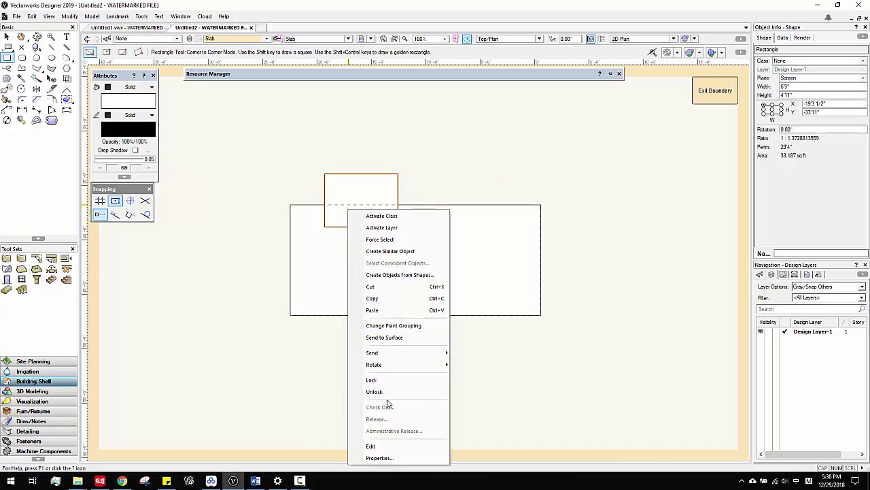
key(Escape)
key(x)
shift+click(449, 243)
right_click(449, 242)
click(482, 260)
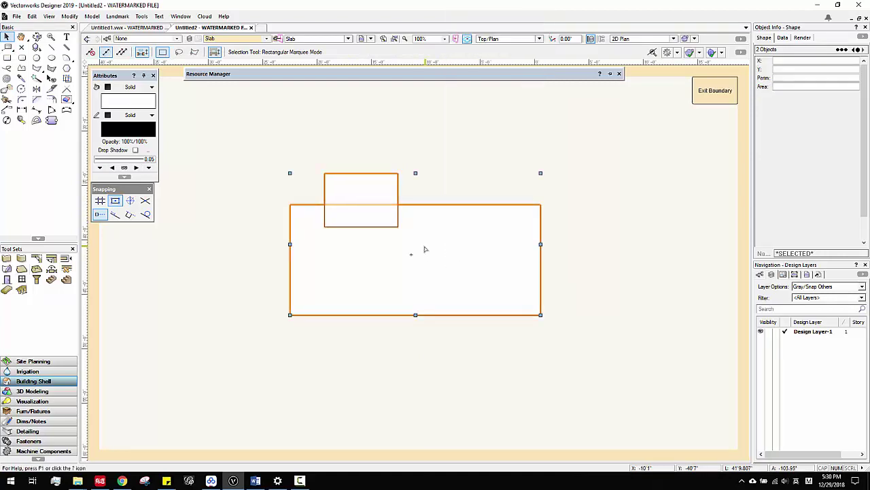
Step: Try moving the merged boundary outline, undo the move and clear the selection
click(480, 170)
drag(369, 213, 315, 239)
key(ctrl+z)
click(526, 141)
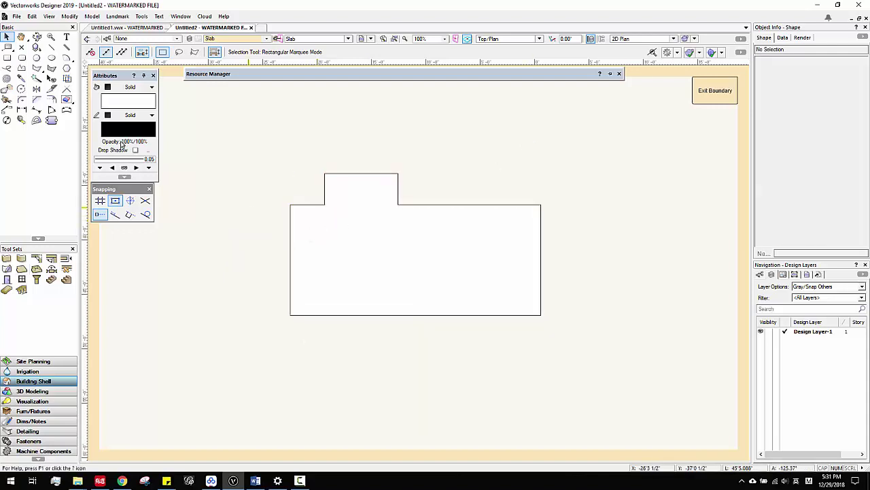
Step: Draw a circle with a radius of about 1'4" inside the slab boundary, just below the added projection
click(36, 58)
click(340, 228)
click(354, 230)
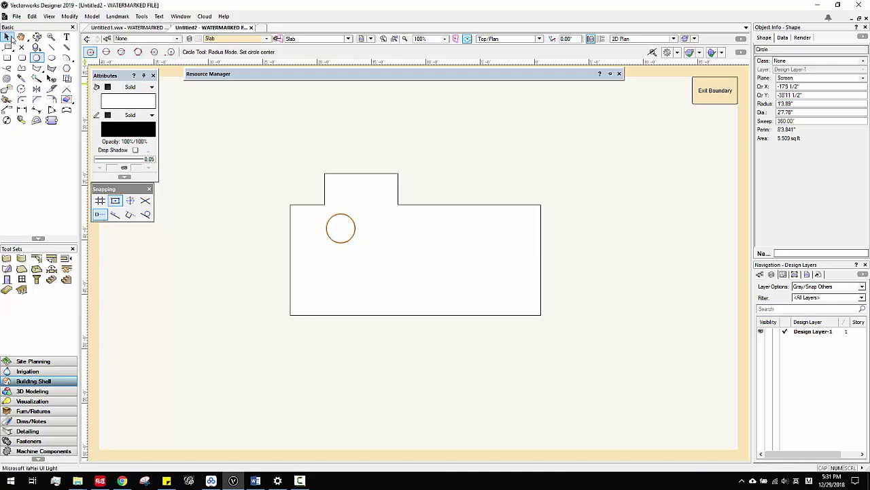
Step: Cut the circle out of the slab boundary with Clip Surface and select the leftover circle
key(x)
key(ctrl+a)
right_click(386, 219)
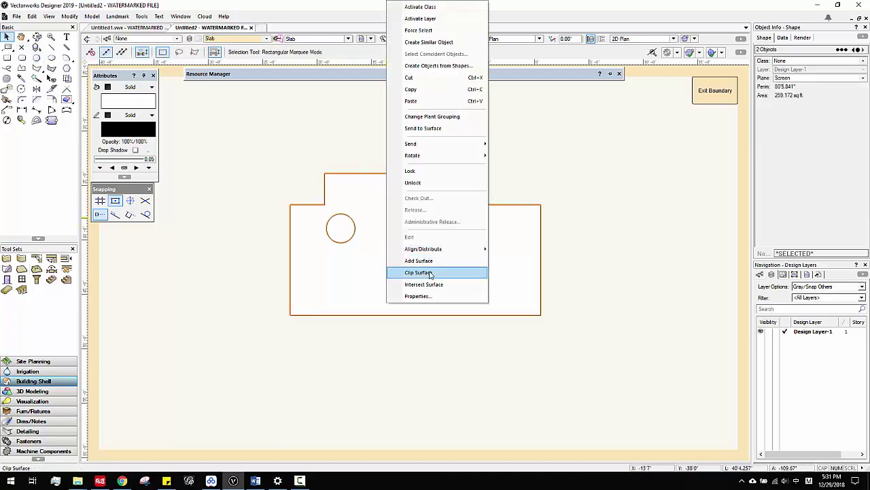
click(430, 273)
click(348, 232)
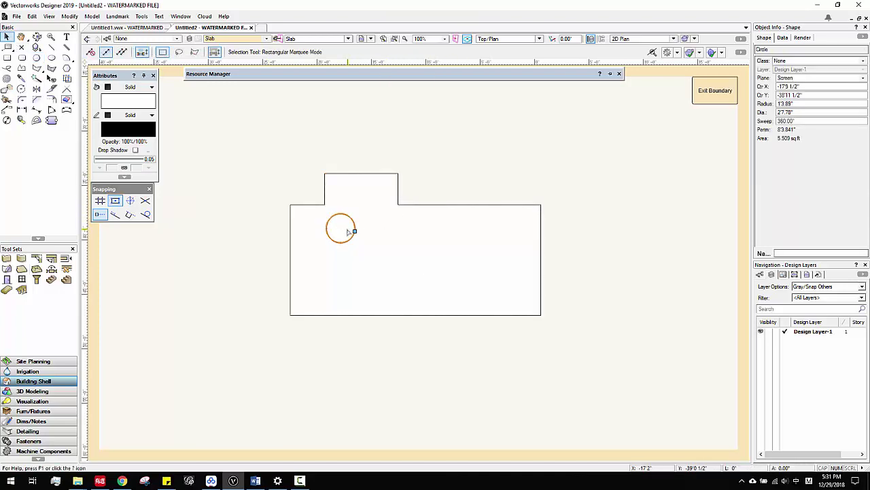
Step: Exit the boundary editing and view the reshaped slab in 3D
click(707, 90)
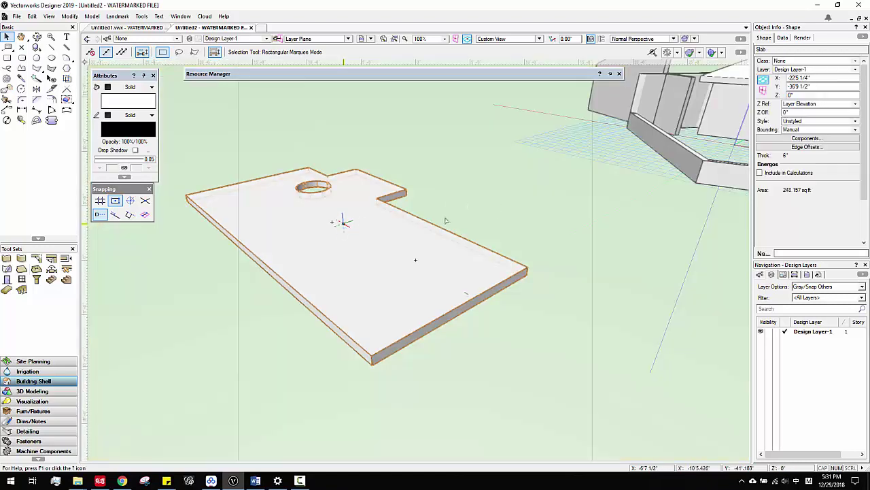
middle_drag(454, 214, 521, 219)
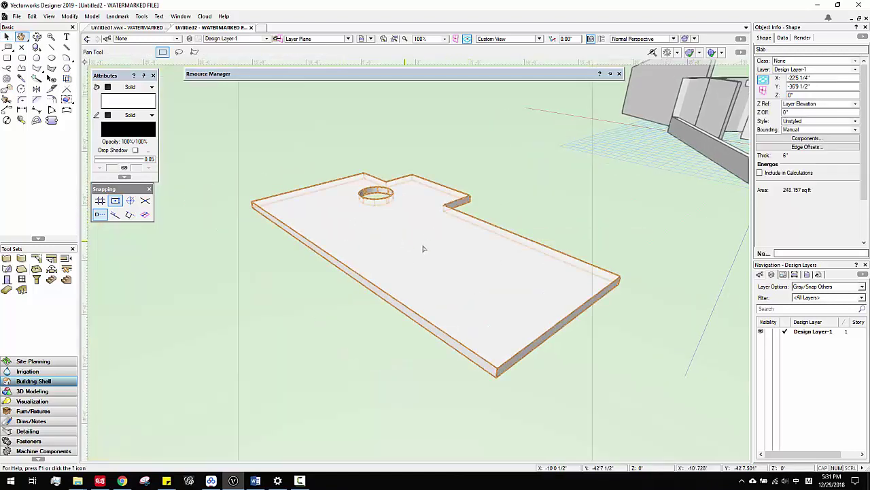
key(x)
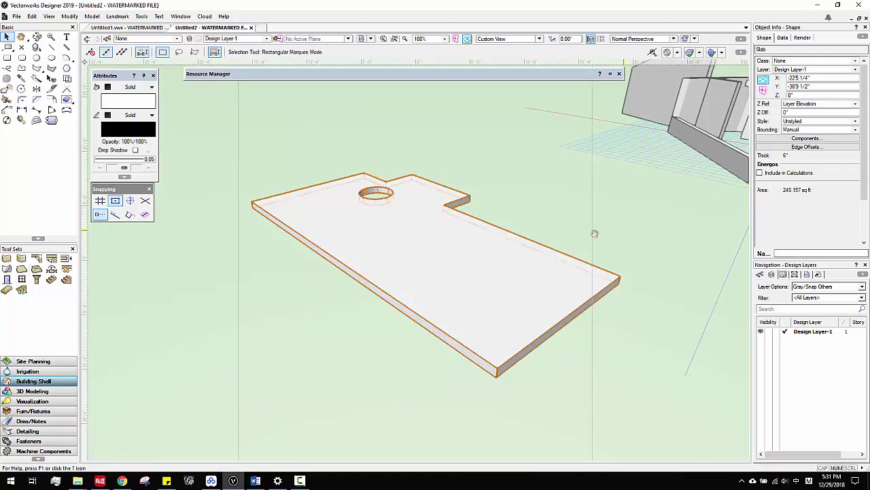
middle_drag(592, 229, 489, 232)
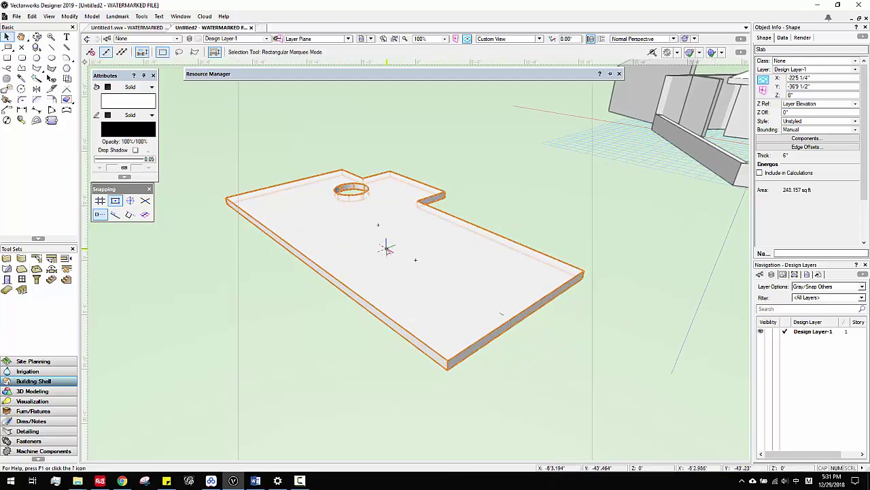
Step: Start Slab Drainage in Top/Plan view with Create Drain mode, and enable the default drain symbol in the drainage settings
click(38, 270)
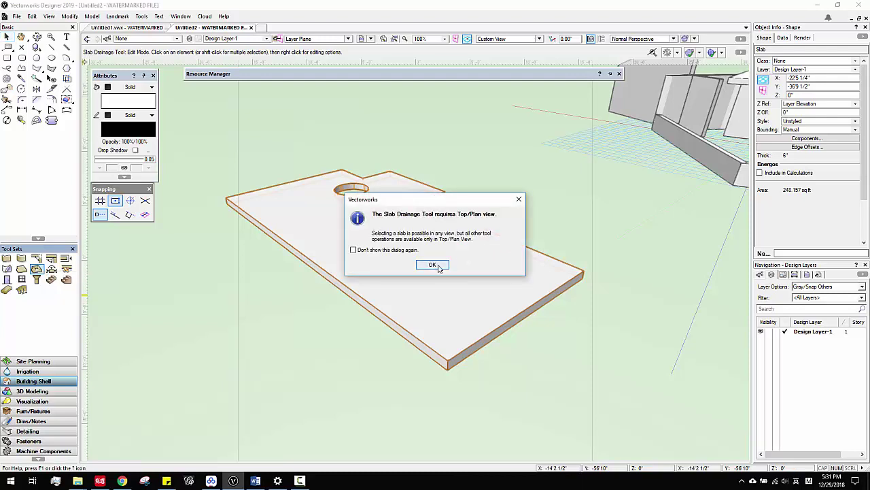
click(432, 265)
click(491, 39)
click(506, 58)
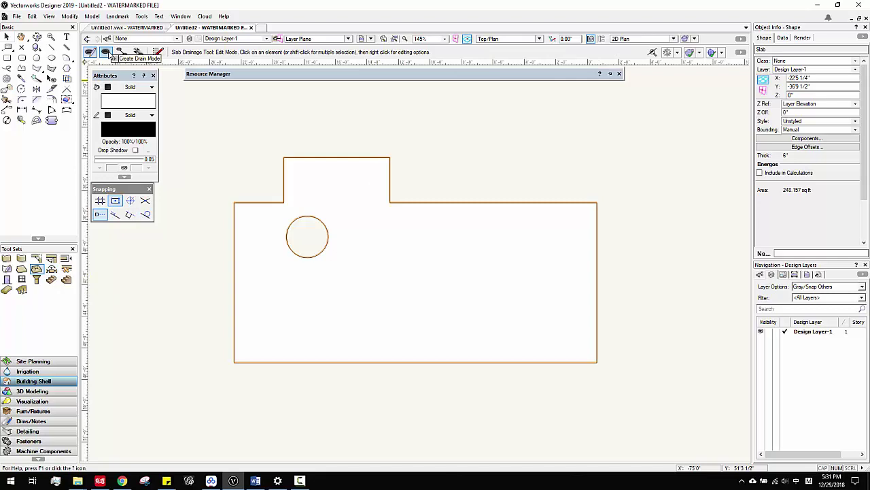
click(107, 52)
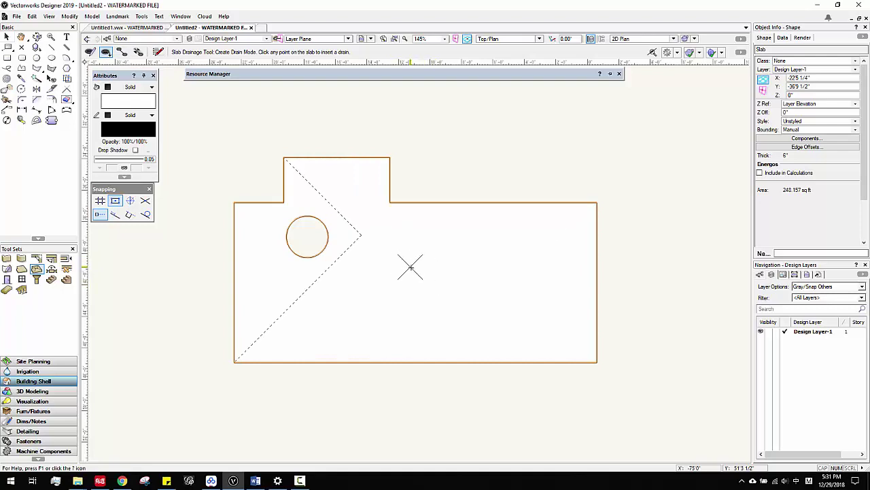
scroll(411, 268, up, 3)
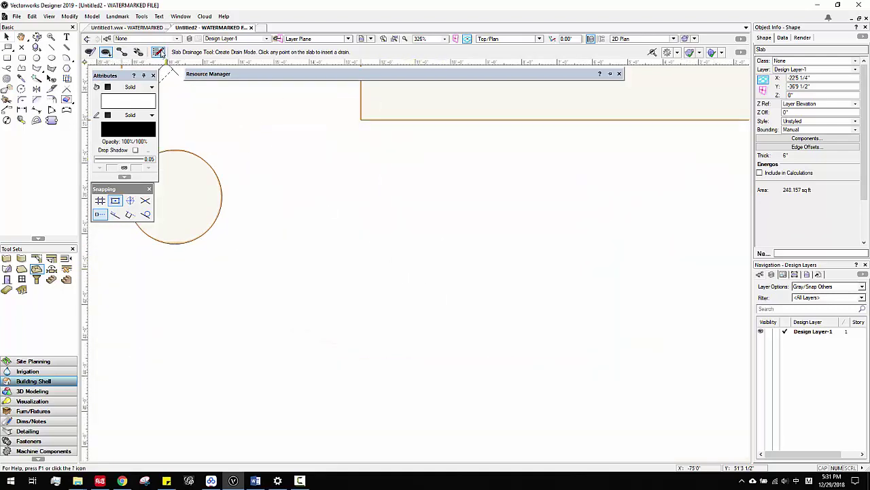
click(159, 52)
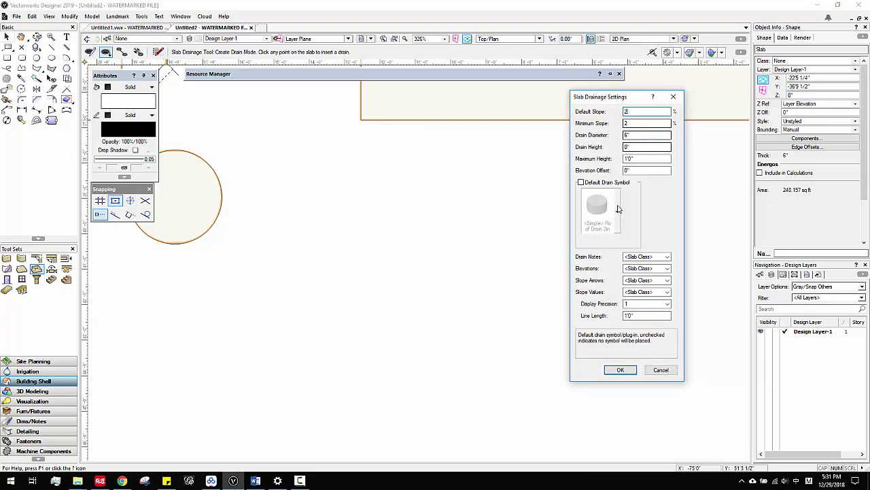
click(582, 183)
click(620, 369)
Step: Insert a drain near the middle of the slab and leave the drainage tool
scroll(450, 248, down, 2)
scroll(442, 257, up, 1)
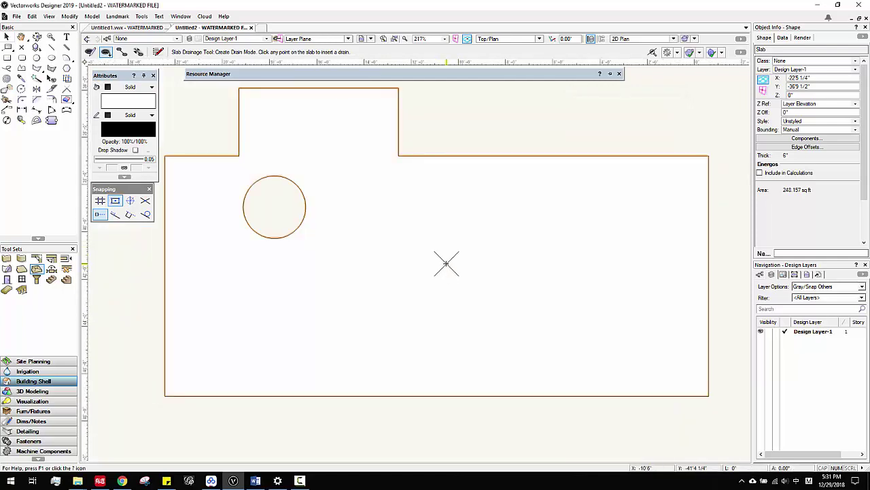
click(446, 263)
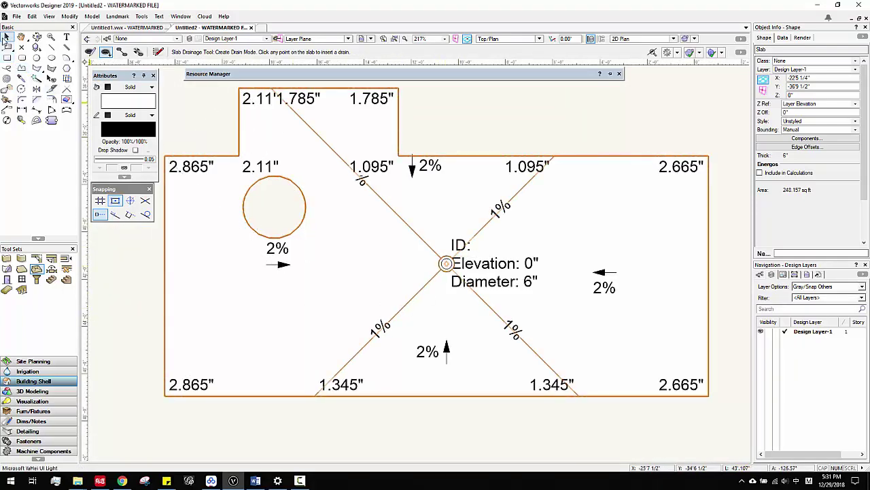
click(6, 37)
scroll(455, 145, down, 2)
scroll(483, 205, up, 1)
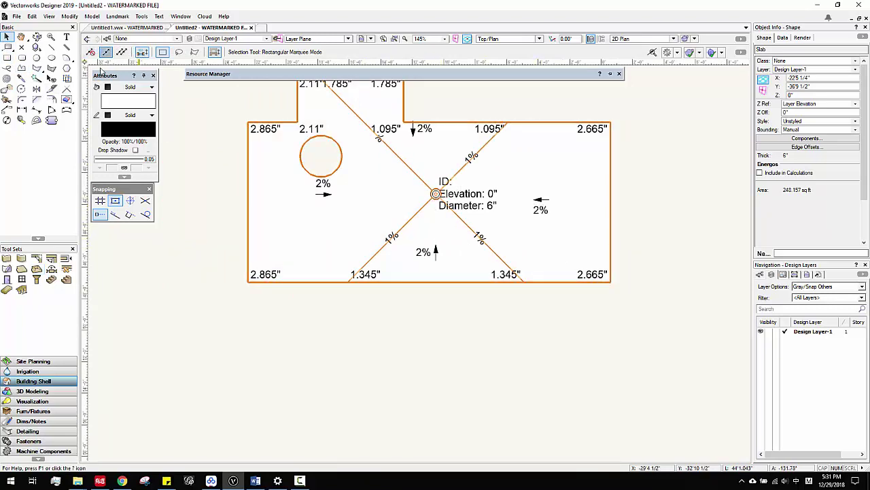
Step: Edit the slab's drainage and move the drain about 1'10" toward the slab's left edge
right_click(435, 188)
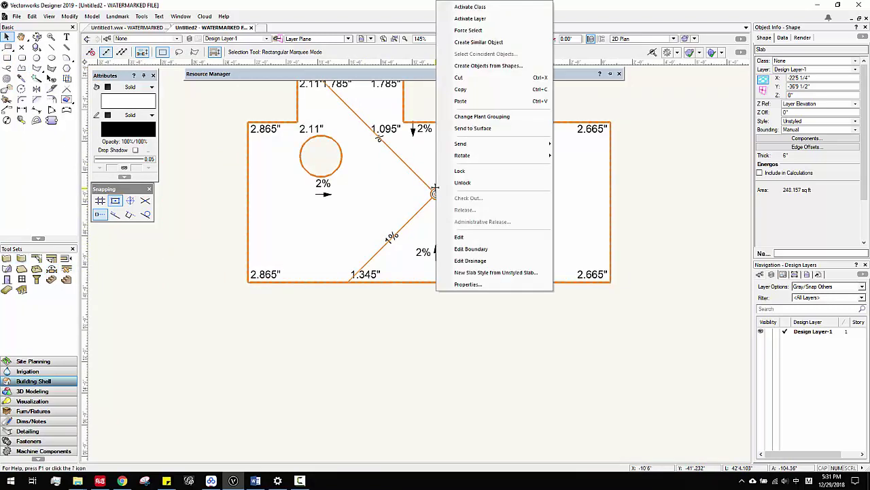
click(476, 260)
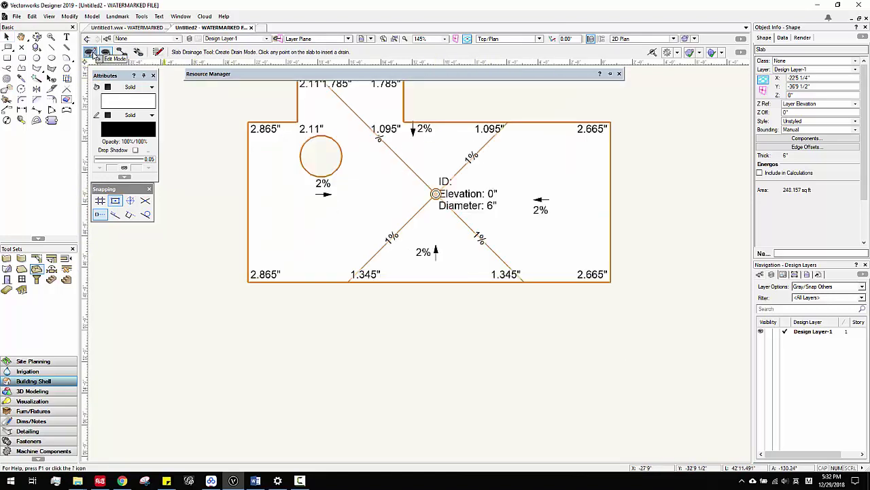
click(90, 52)
drag(435, 193, 404, 195)
Step: Open the moved drain's settings, examine the drain symbol choices and accept the settings
right_click(404, 195)
click(440, 202)
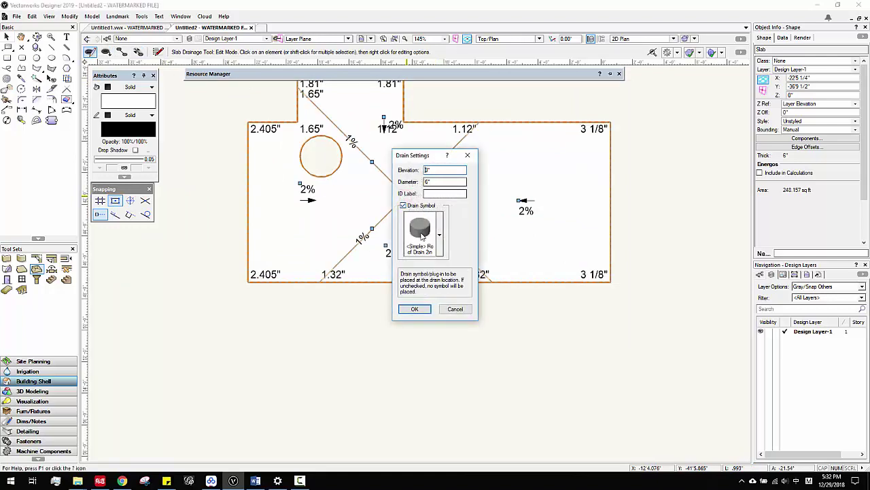
click(440, 235)
click(441, 234)
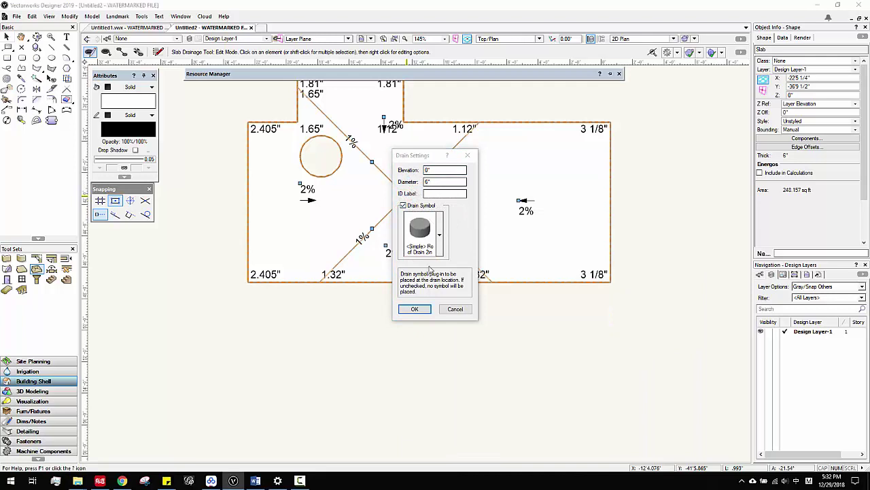
click(421, 311)
Step: Set the slope of the valley running from the drain to the slab's lower-right edge to 5%
scroll(343, 156, up, 1)
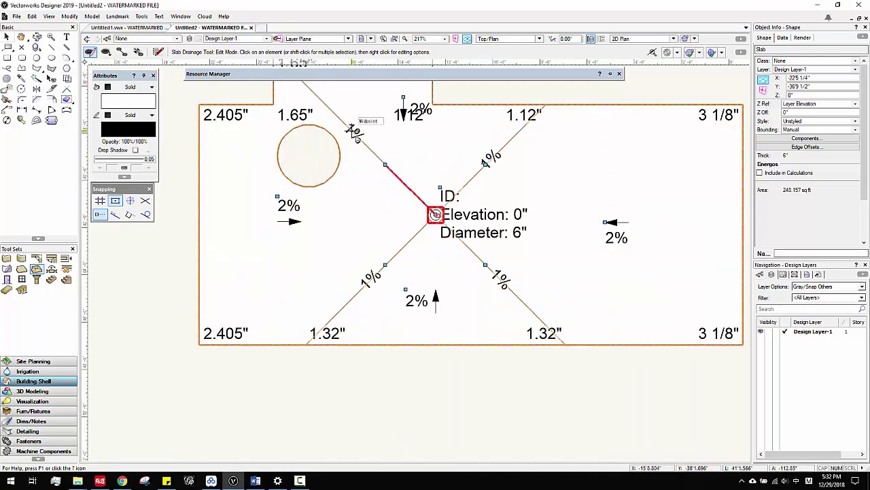
scroll(406, 188, down, 1)
middle_drag(527, 178, 499, 186)
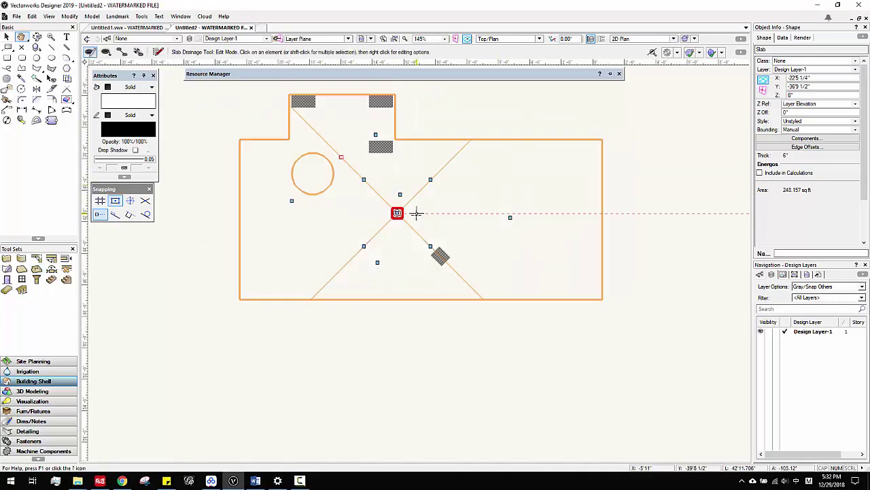
right_click(441, 256)
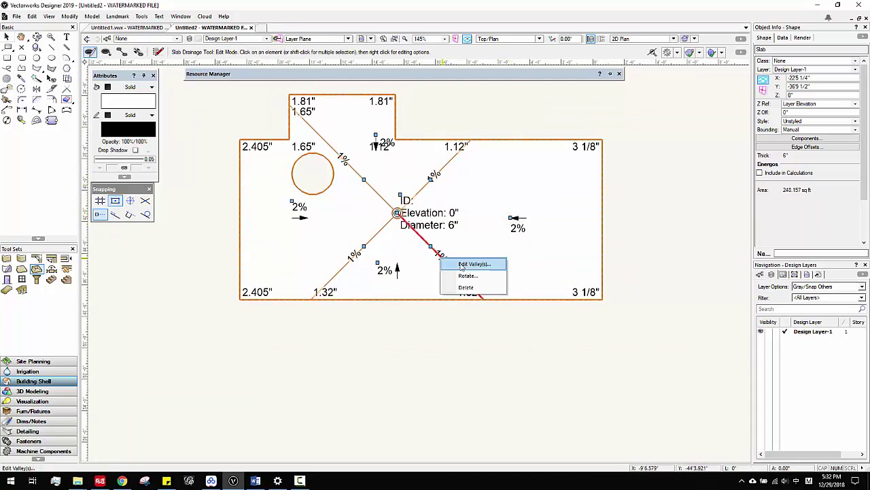
click(456, 263)
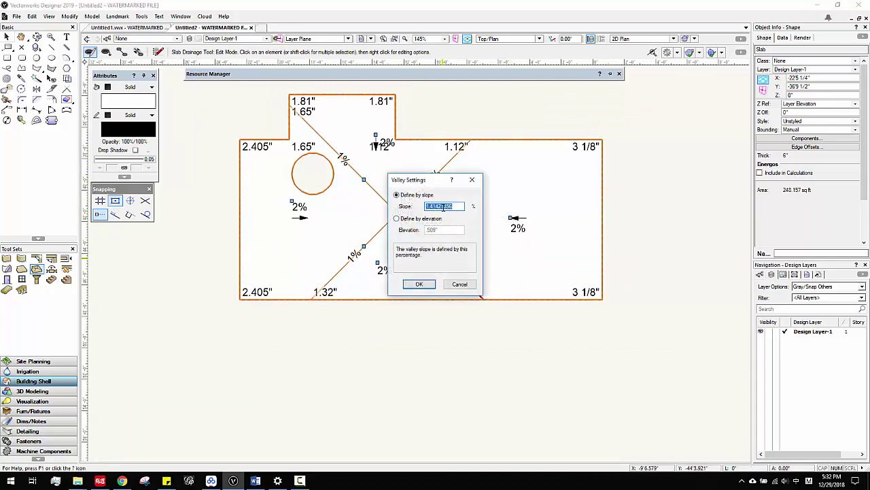
click(418, 285)
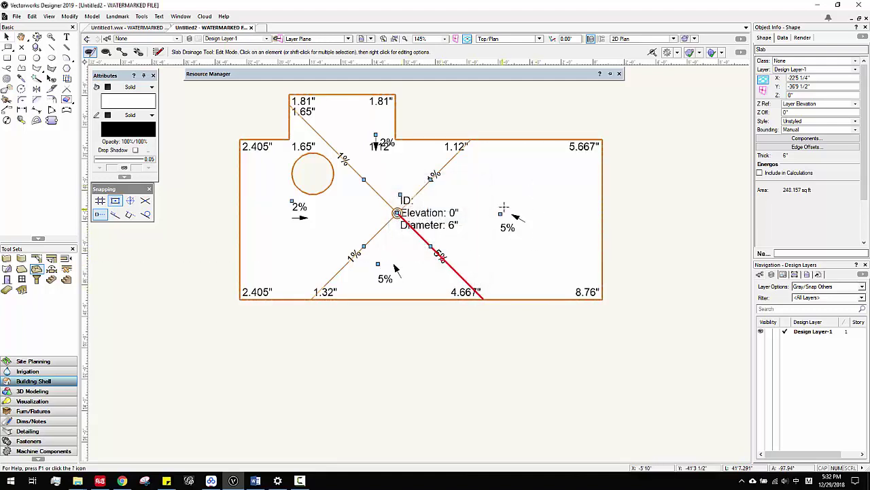
click(6, 36)
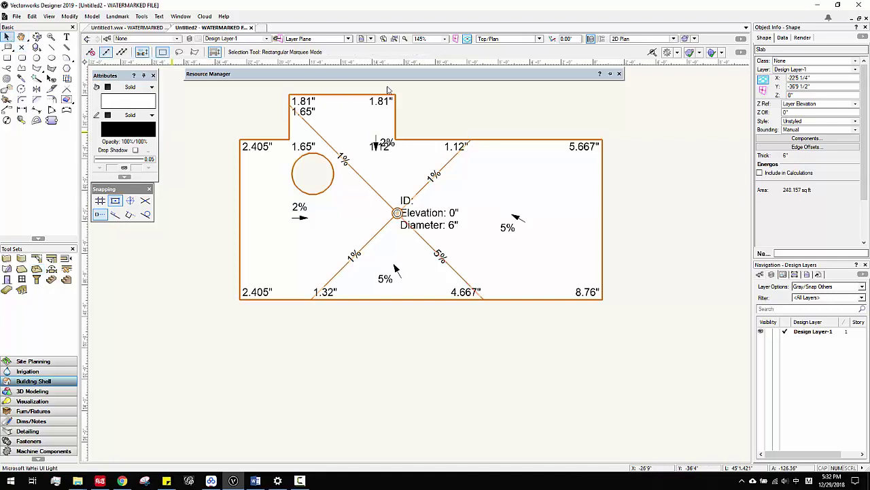
Step: Switch to the Right Isometric view, examine the slab's drainage slopes in 3D and select the slab
click(456, 87)
click(510, 39)
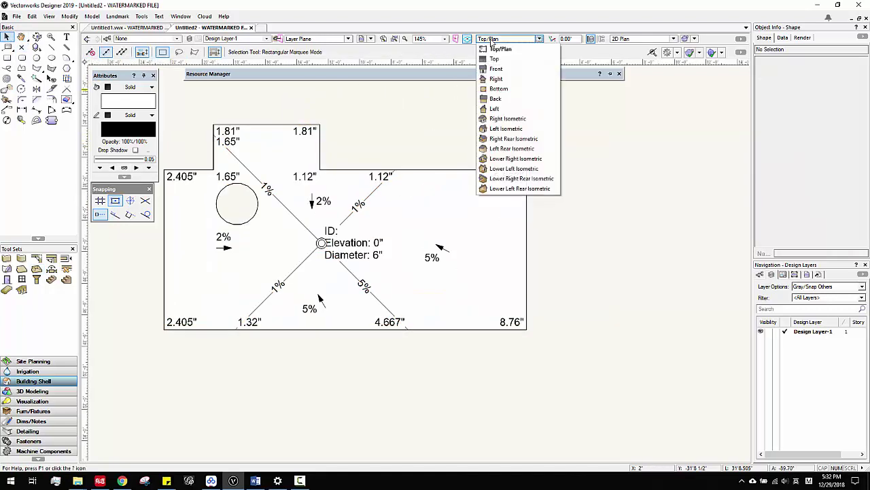
click(503, 117)
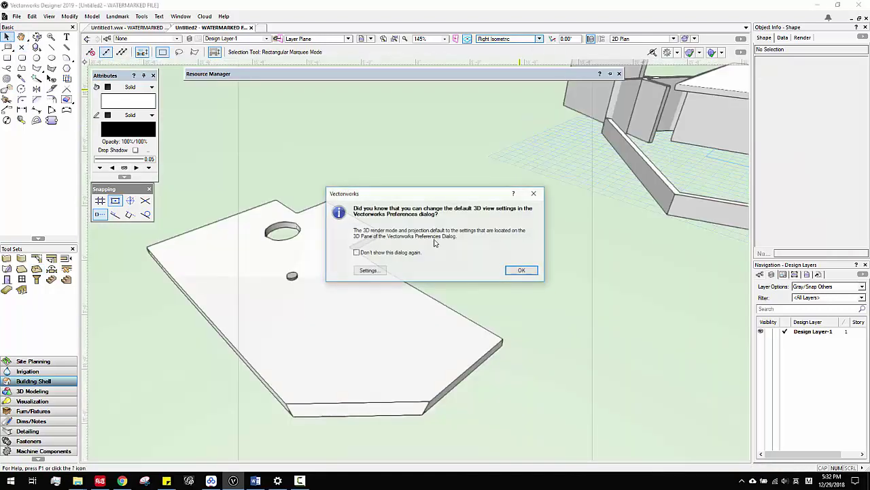
click(520, 270)
middle_drag(407, 331, 429, 270)
ctrl+middle_drag(381, 241, 383, 217)
ctrl+middle_drag(443, 214, 366, 224)
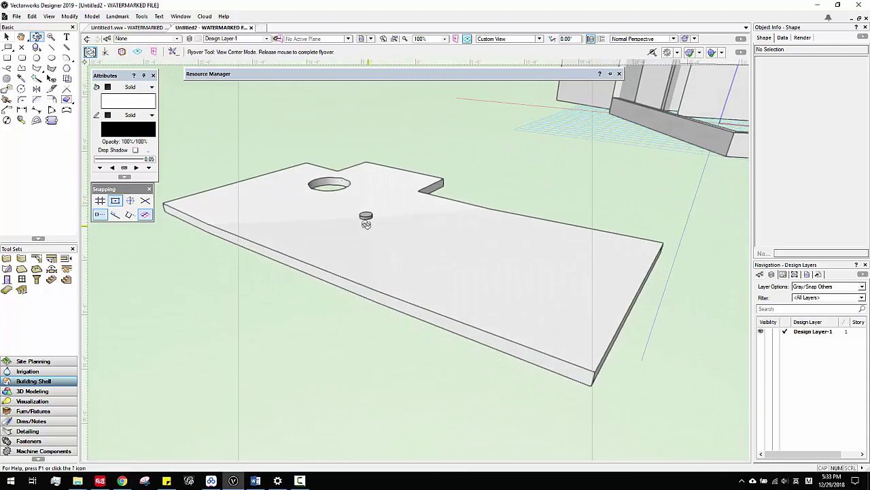
click(428, 238)
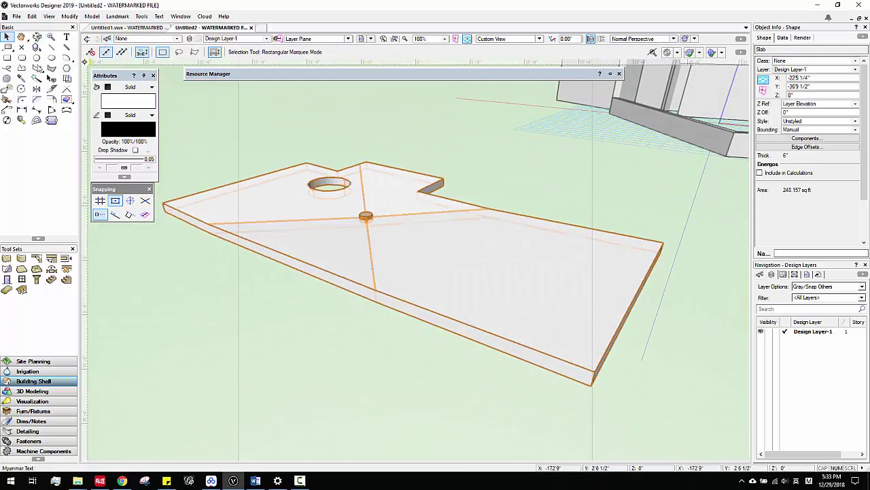
Step: Draw a sphere with a radius of about 1' on the slab beside the circular hole
click(22, 392)
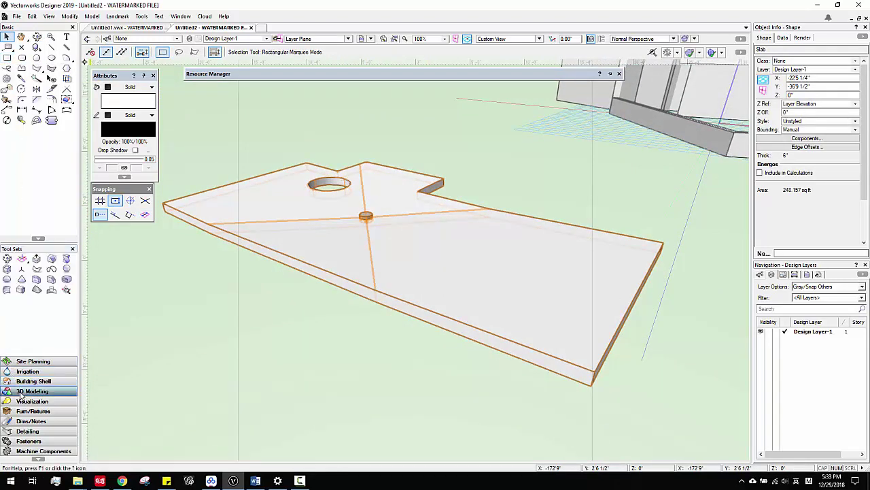
click(66, 270)
click(256, 202)
click(264, 188)
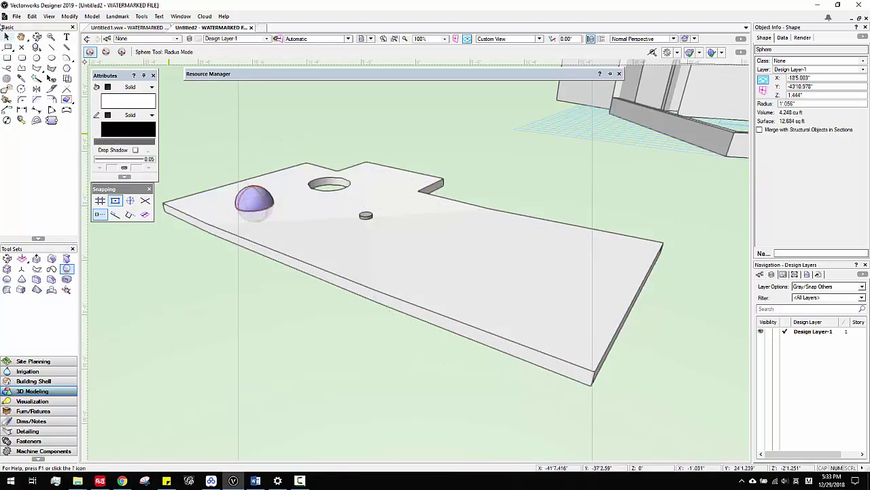
key(x)
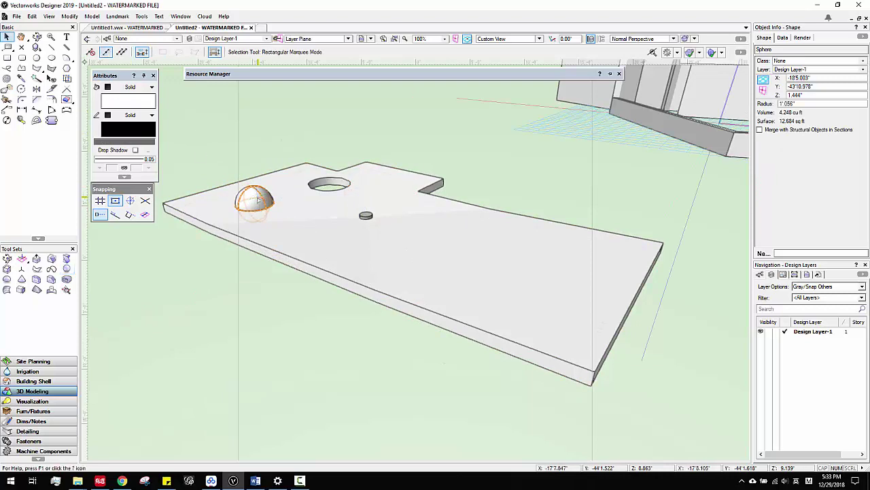
Step: Combine the sphere and the slab into one object with Add Solids and clear the selection
click(286, 243)
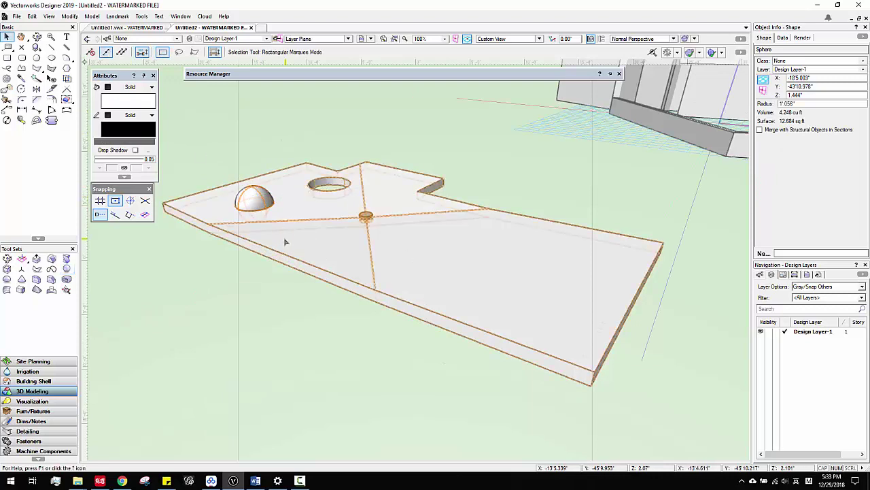
click(117, 19)
mouse_move(94, 18)
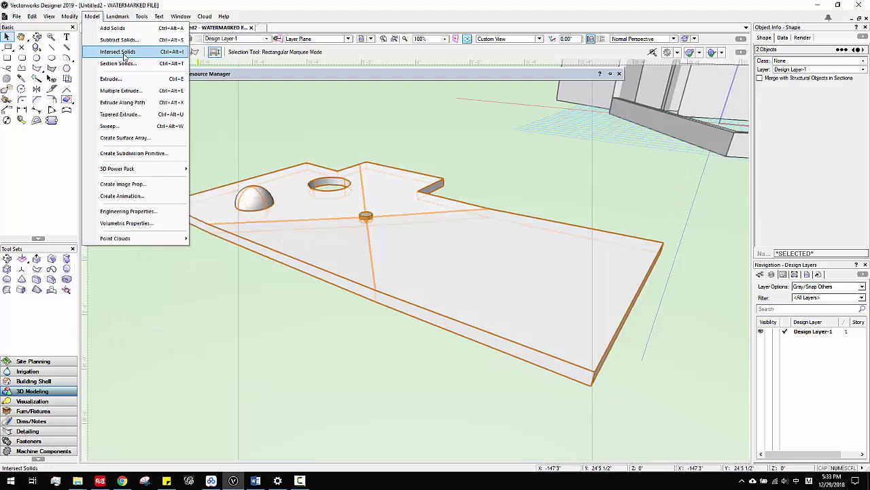
click(103, 28)
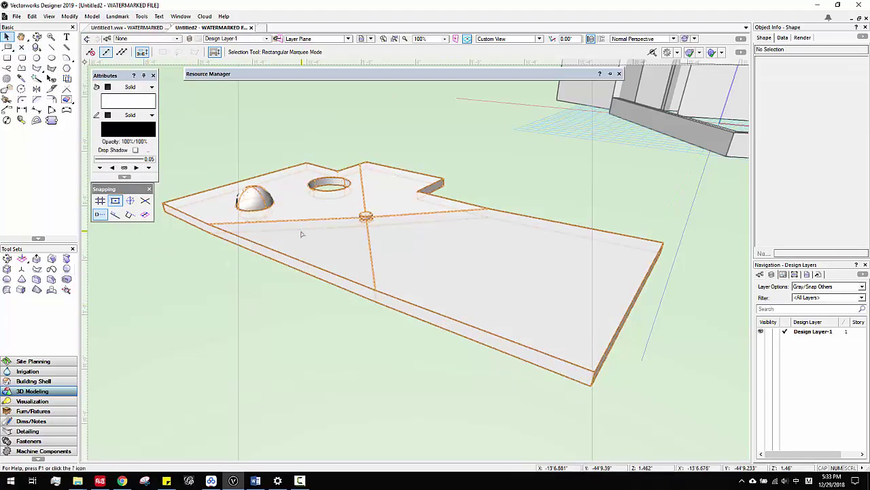
mouse_move(276, 220)
mouse_down()
mouse_move(229, 268)
mouse_move(292, 215)
mouse_move(276, 221)
mouse_up()
click(224, 282)
click(275, 143)
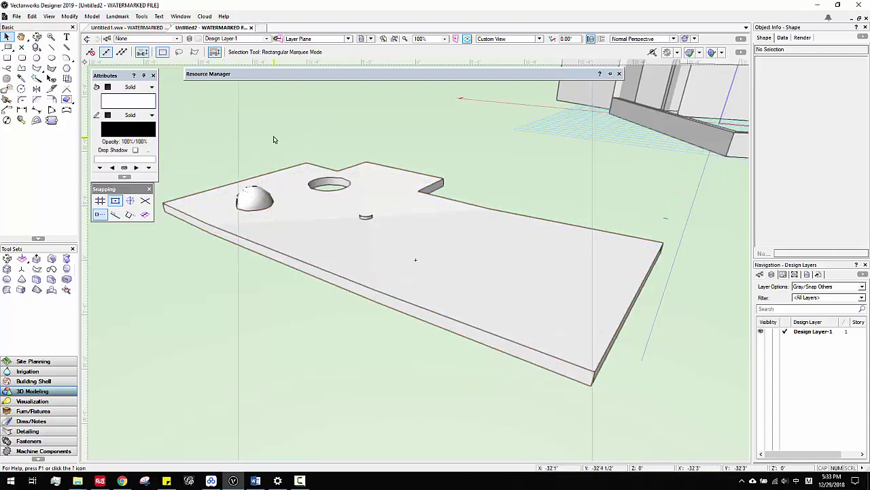
Step: Draw a closed loop of five unstyled walls beside the slab in 3D with the Wall tool, ending at the starting corner
scroll(294, 140, down, 3)
scroll(294, 140, up, 3)
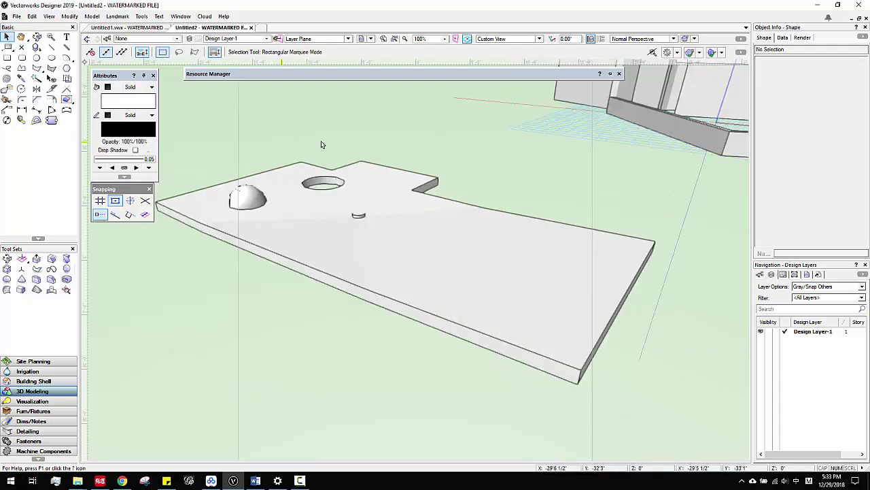
middle_drag(338, 141, 312, 150)
scroll(313, 150, down, 3)
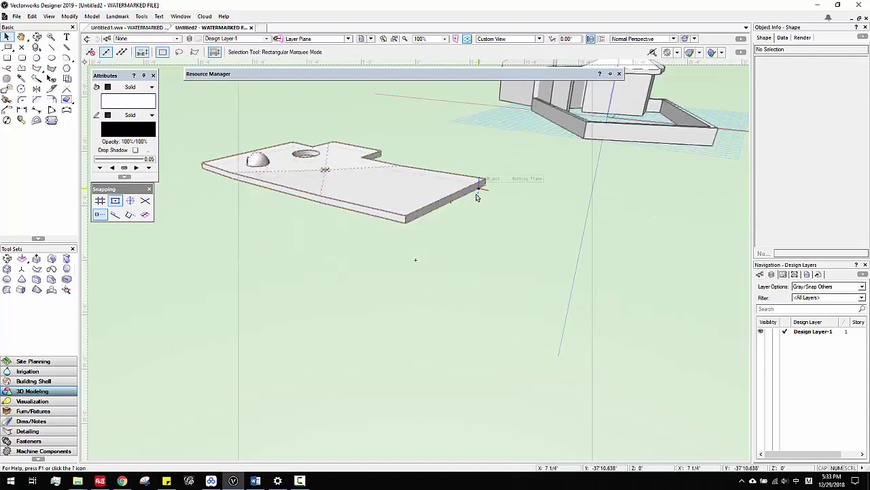
shift+middle_drag(476, 204, 460, 249)
scroll(482, 240, down, 2)
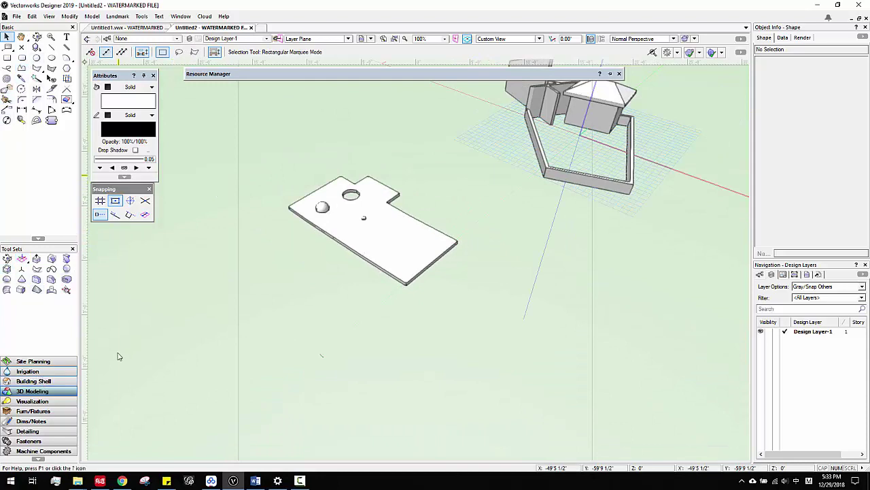
click(27, 382)
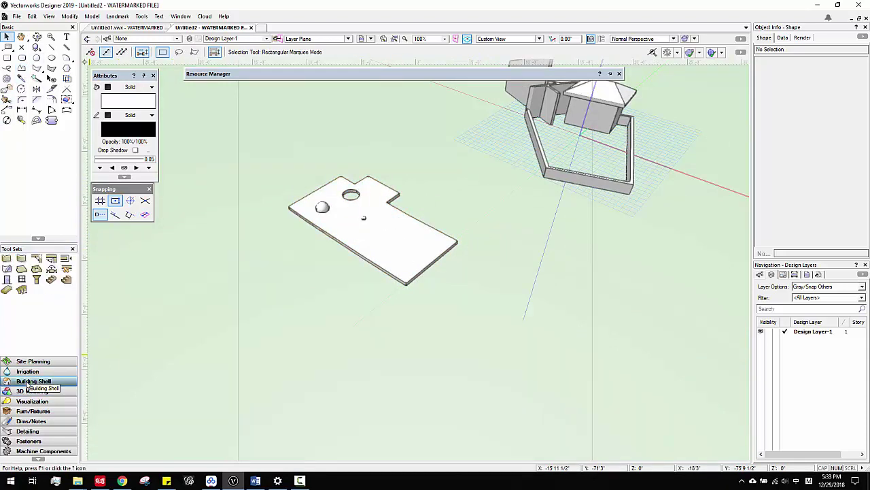
click(7, 260)
click(347, 255)
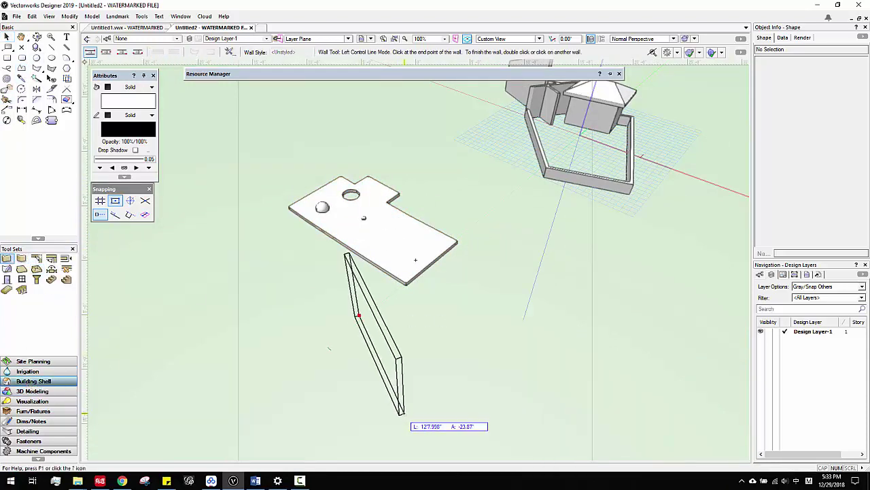
click(402, 415)
shift+middle_drag(593, 382, 527, 350)
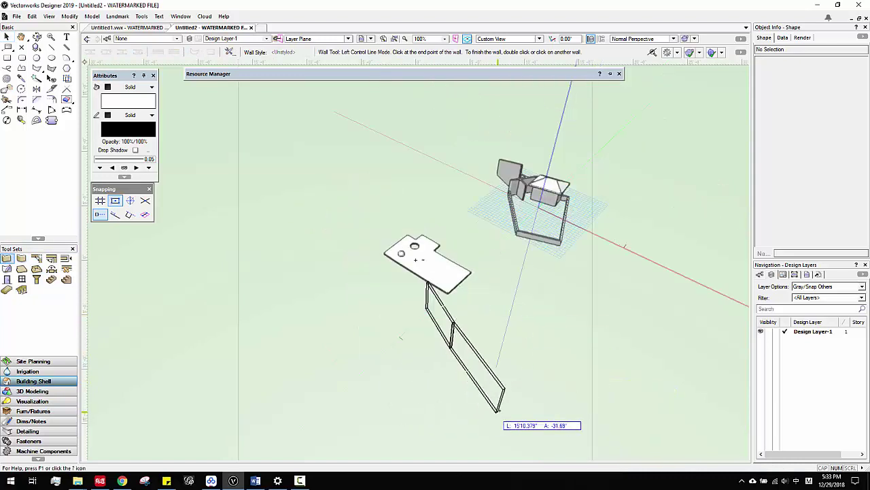
click(355, 397)
click(345, 299)
click(427, 286)
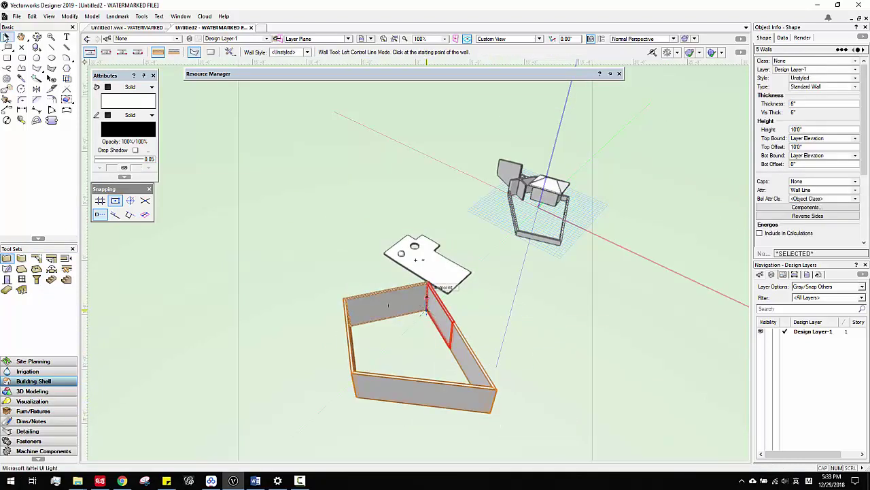
click(6, 38)
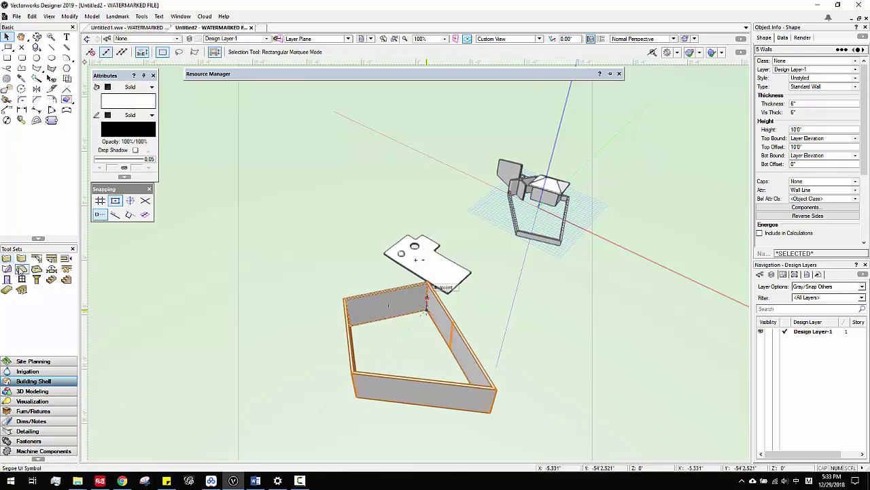
Step: Create a slab inside the new wall enclosure with the Slab tool's Picked Walls mode, picking all of its walls as the boundary
click(21, 270)
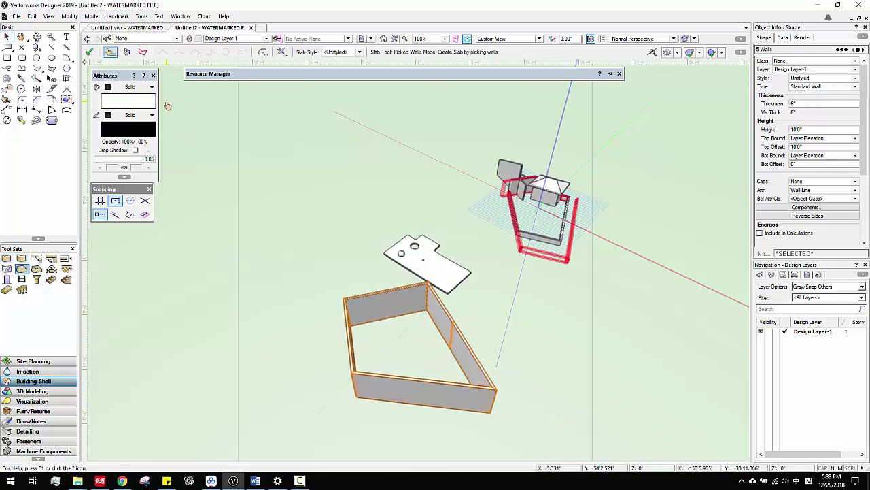
click(353, 343)
click(463, 366)
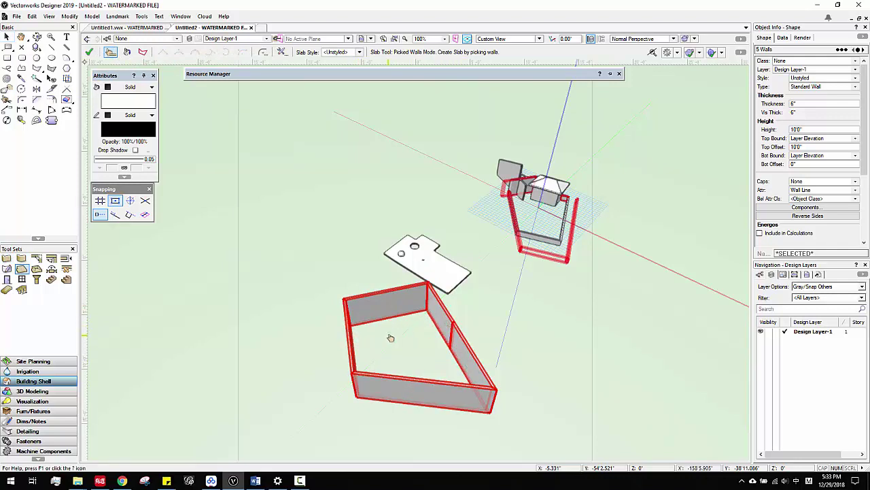
click(91, 52)
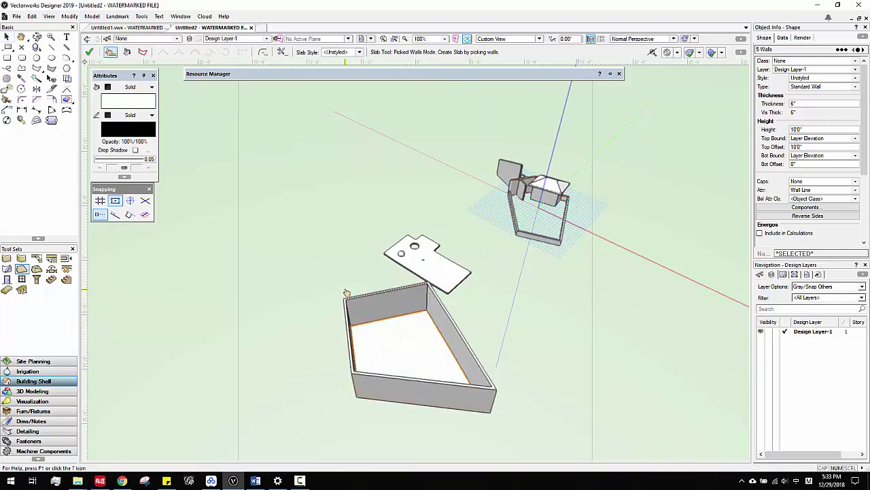
scroll(491, 384, down, 1)
ctrl+middle_drag(491, 384, 391, 334)
scroll(393, 316, up, 4)
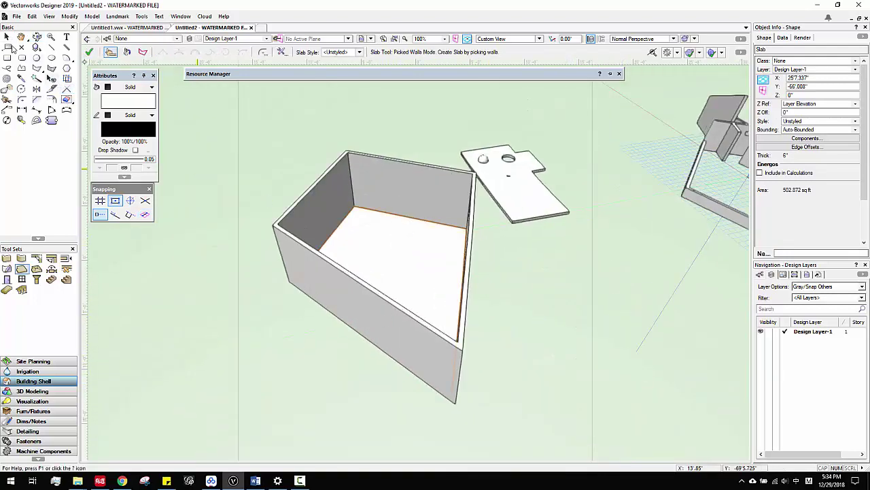
key(x)
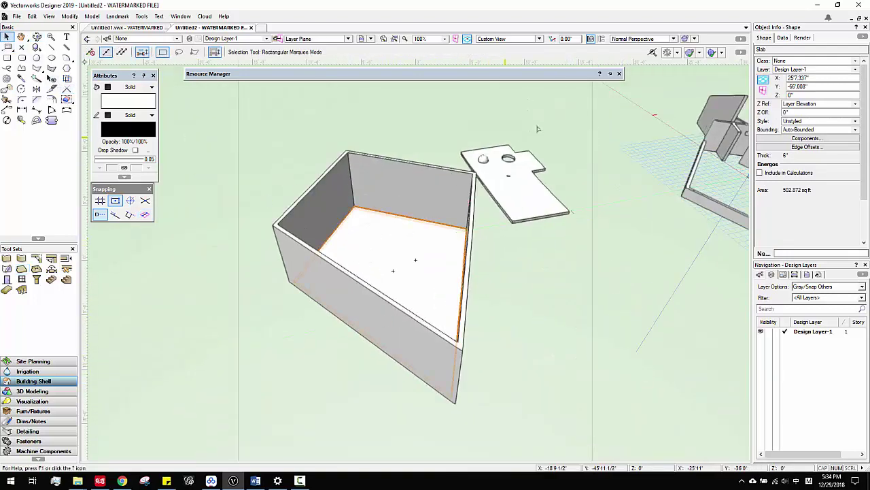
Step: Select the combined slab-and-sphere solid and switch to the Back view
scroll(538, 134, down, 3)
middle_drag(510, 227, 361, 319)
ctrl+middle_drag(449, 336, 468, 306)
scroll(502, 275, up, 5)
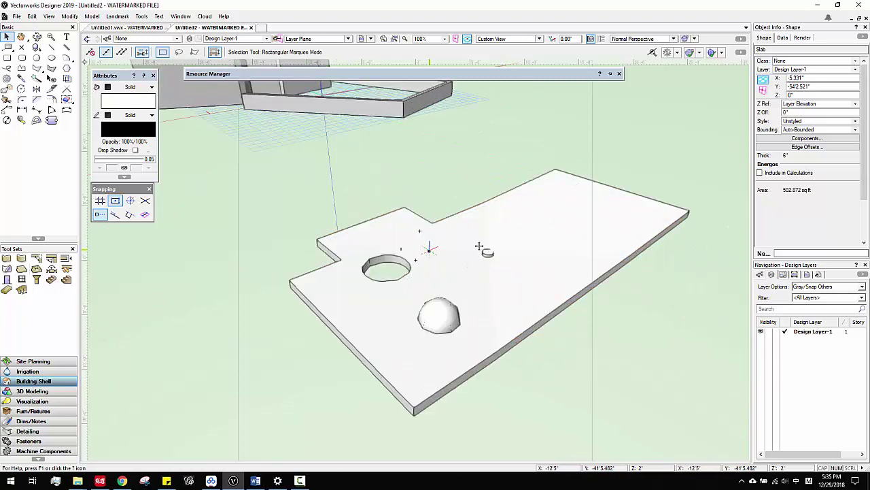
ctrl+middle_drag(575, 301, 444, 249)
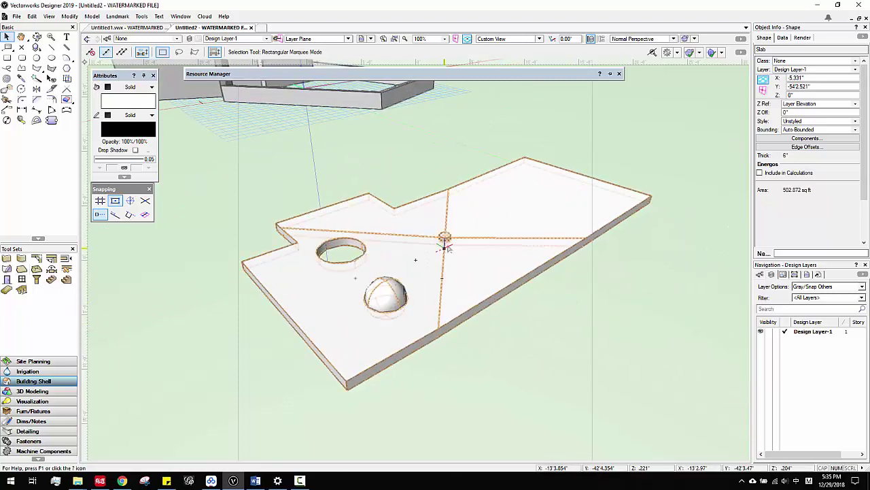
click(449, 249)
scroll(450, 250, up, 2)
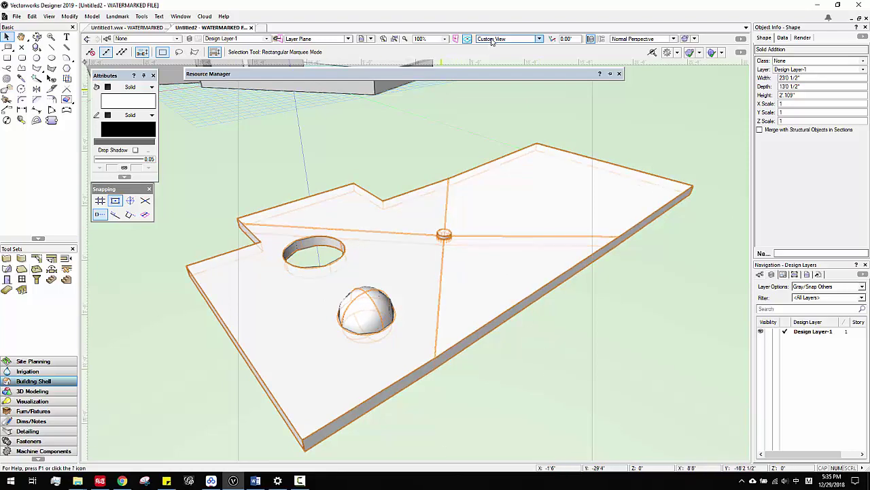
click(513, 39)
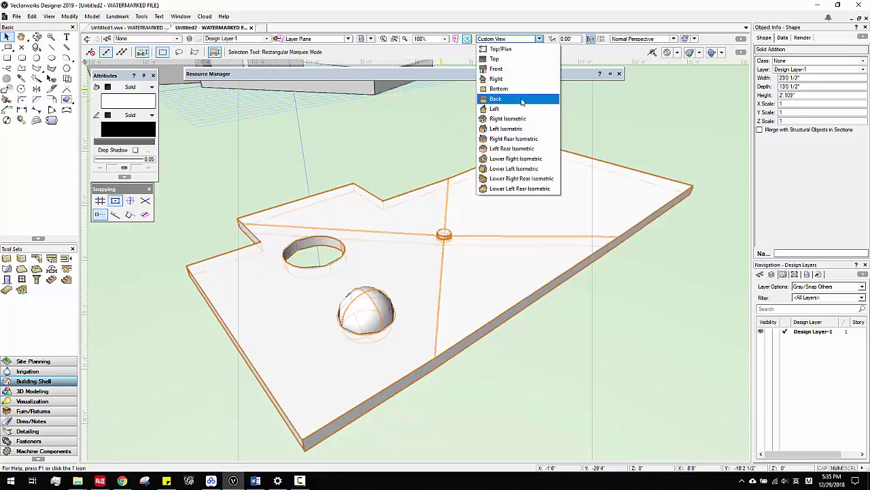
click(518, 102)
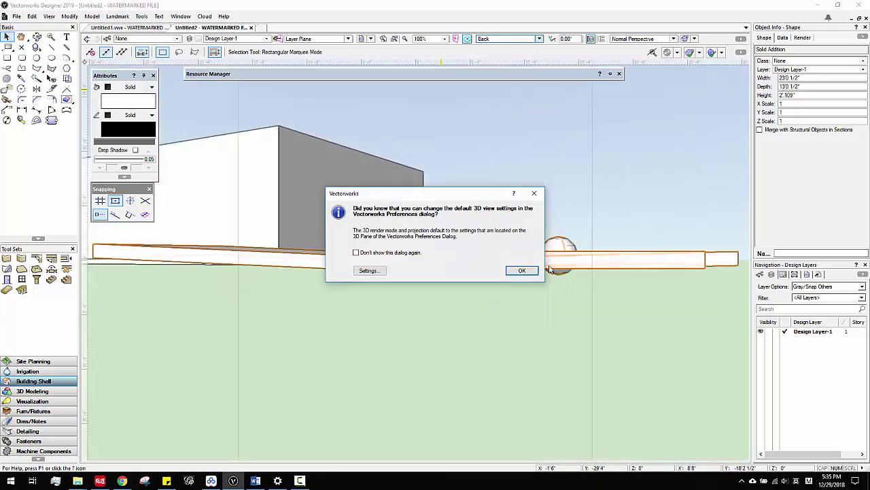
click(522, 270)
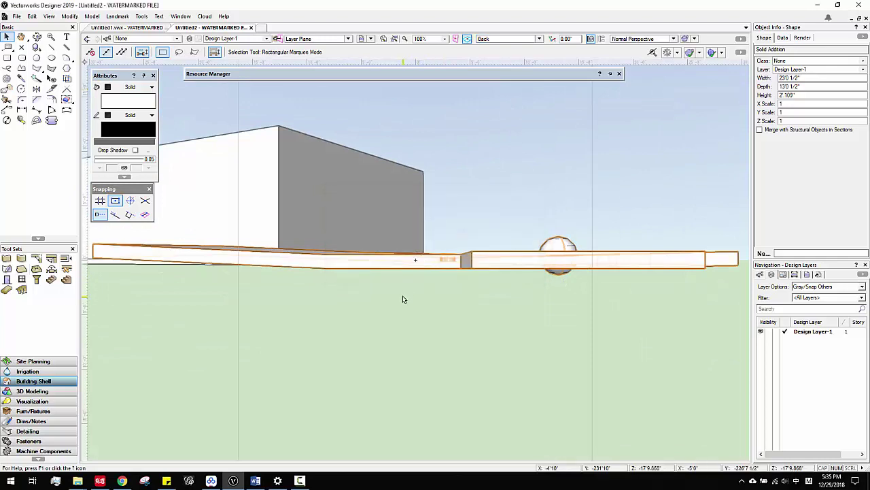
scroll(420, 301, down, 3)
scroll(419, 302, up, 2)
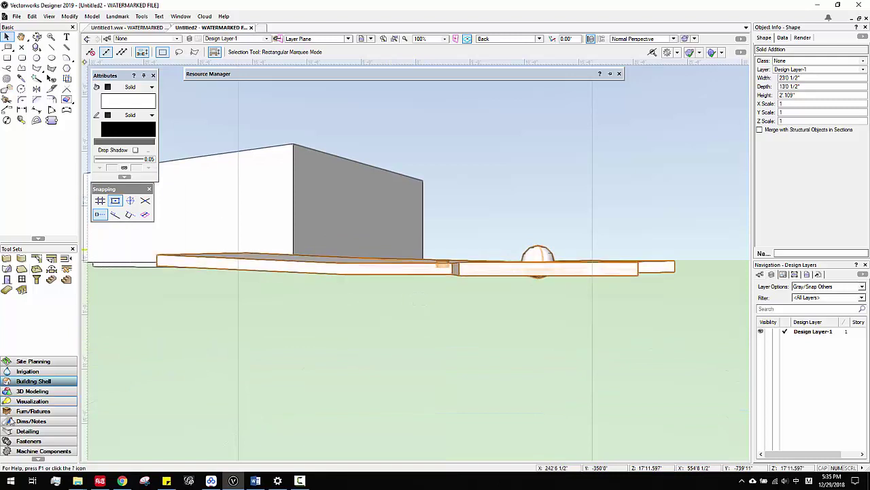
Step: Create contours of the combined solid from a horizontal section line about 50'10" long across its full width, and inspect them in 3D
click(32, 391)
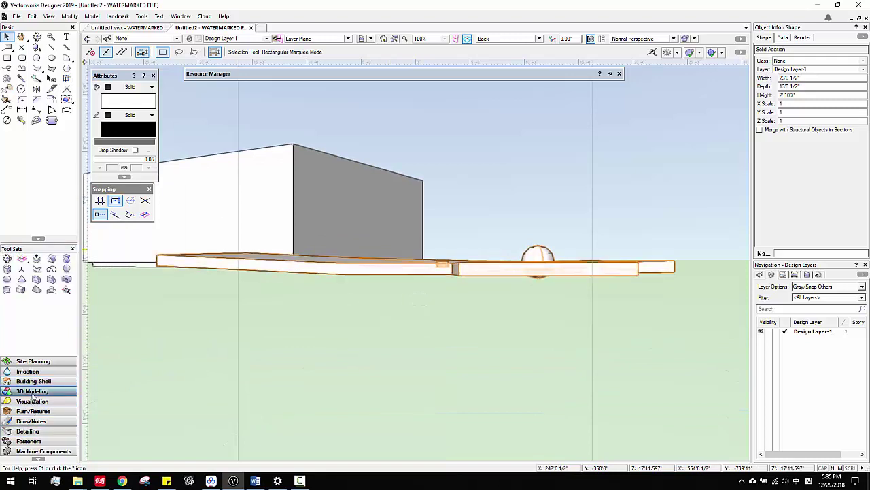
click(36, 289)
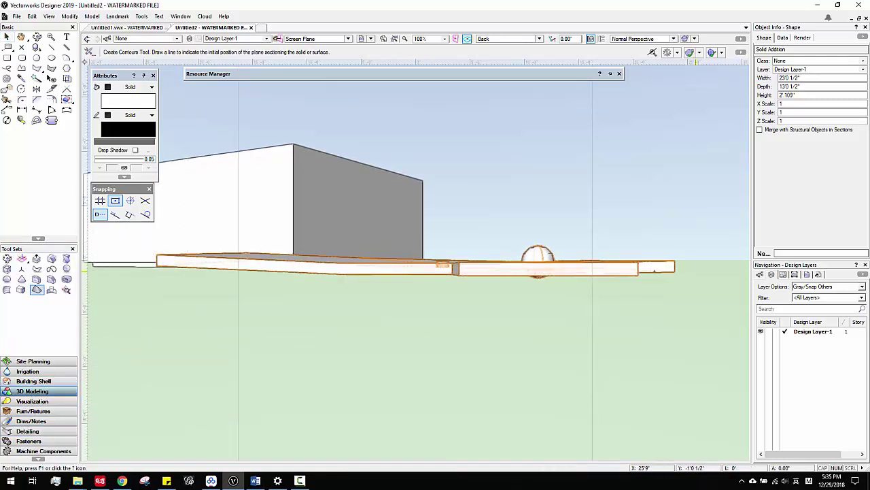
click(694, 270)
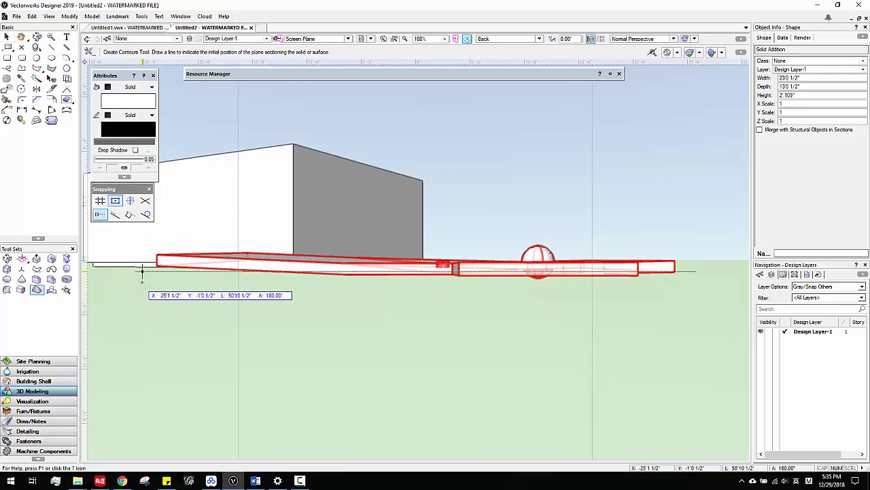
click(143, 271)
ctrl+middle_drag(486, 299, 416, 259)
scroll(416, 259, up, 5)
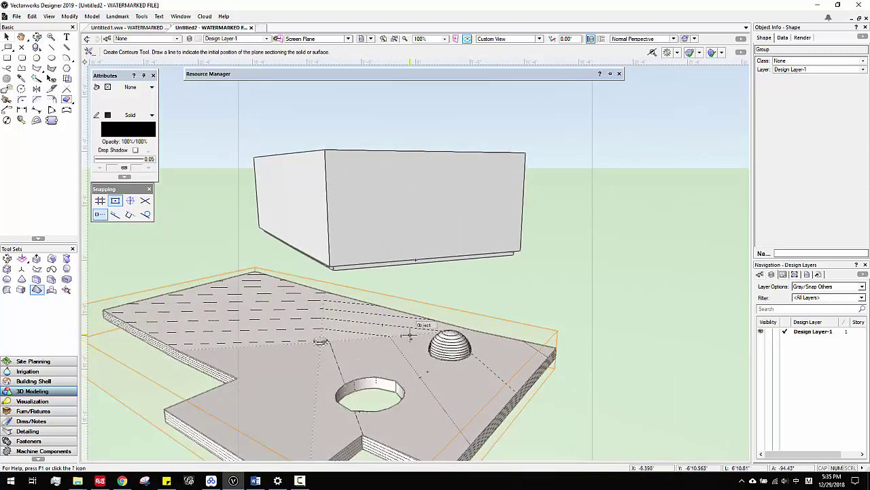
ctrl+middle_drag(411, 335, 290, 347)
middle_drag(479, 256, 469, 274)
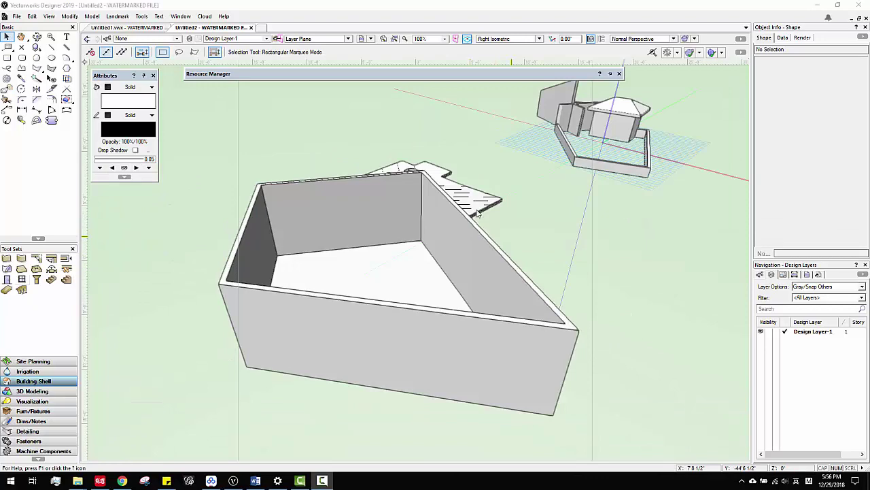
Step: Switch to the Top/Plan view and frame the new wall enclosure
click(594, 206)
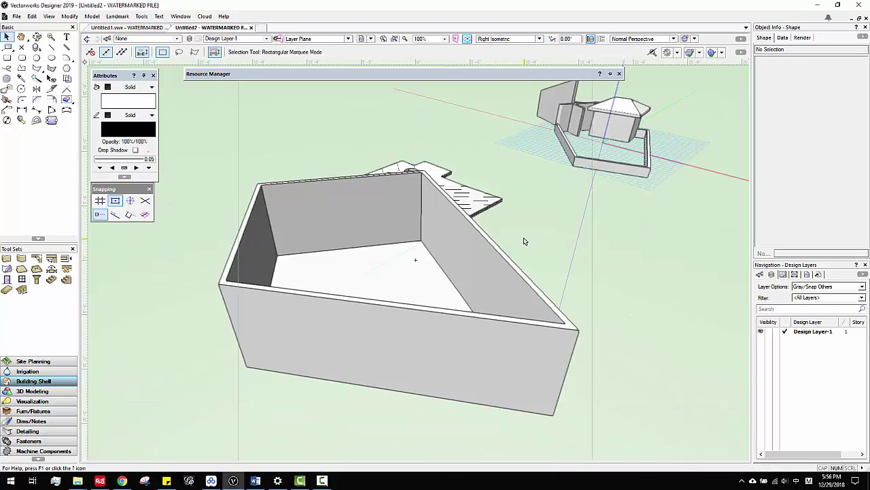
middle_drag(378, 311, 369, 309)
scroll(495, 185, up, 2)
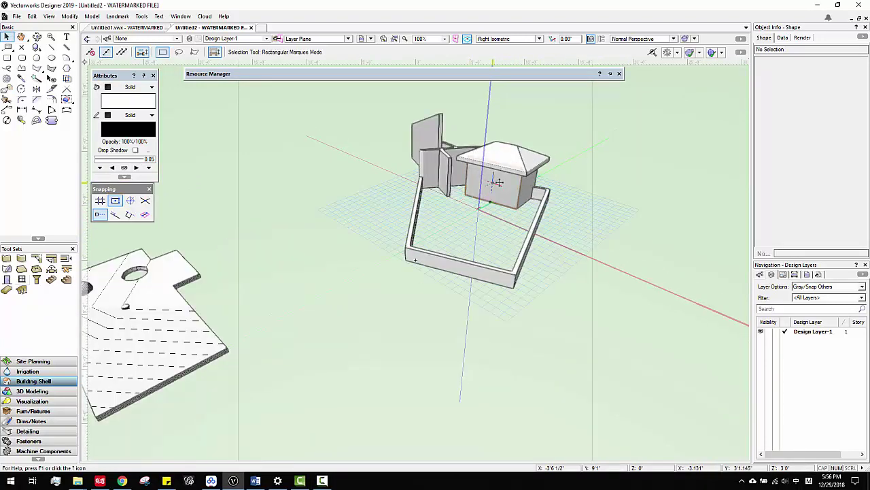
key(ctrl+5)
scroll(371, 286, down, 1)
mouse_move(371, 286)
middle_down()
mouse_move(422, 150)
mouse_move(423, 90)
middle_up()
scroll(451, 176, down, 2)
mouse_move(431, 342)
middle_down()
mouse_move(376, 204)
mouse_move(358, 182)
mouse_move(393, 120)
middle_up()
scroll(401, 163, up, 5)
scroll(393, 120, down, 2)
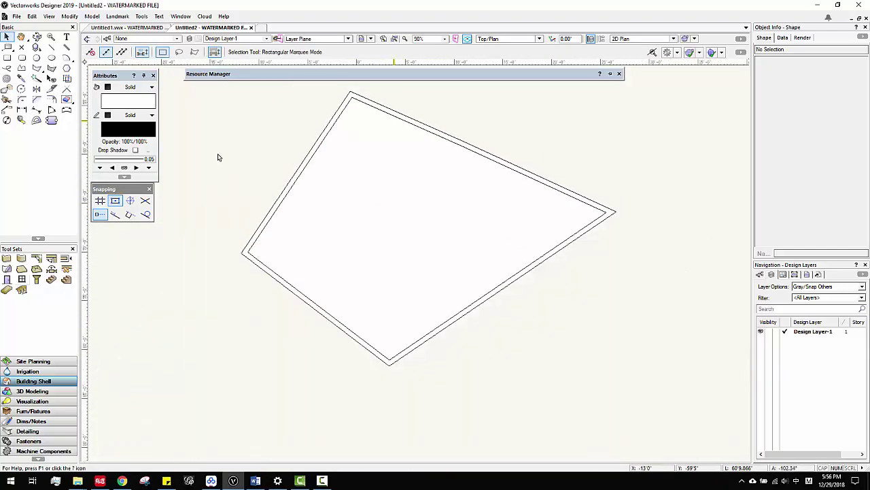
Step: Insert one Custom Window each in the enclosure's upper-left, lower-left and lower-right walls using Standard Insertion Mode
click(22, 280)
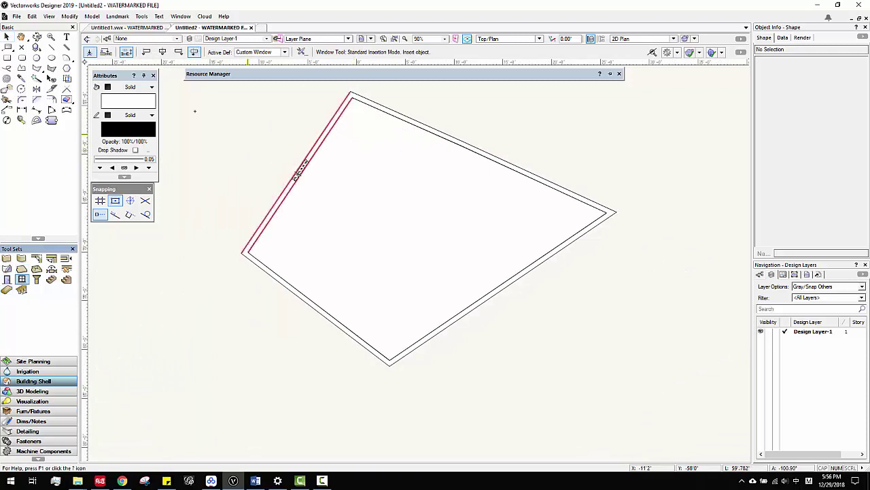
click(305, 158)
scroll(305, 159, up, 3)
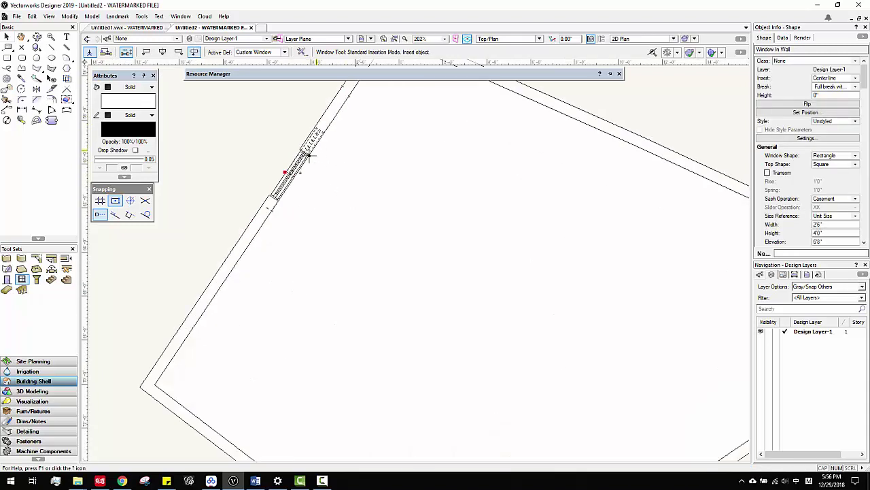
scroll(310, 257, down, 3)
middle_drag(371, 345, 301, 254)
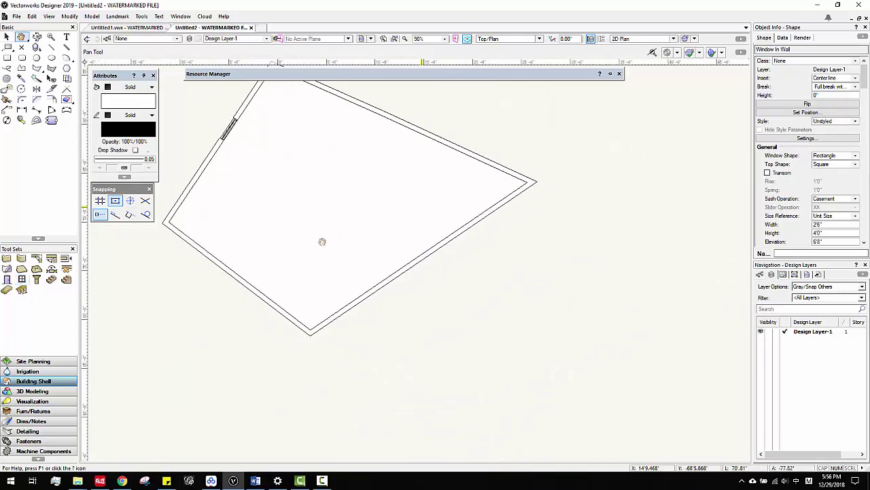
click(222, 267)
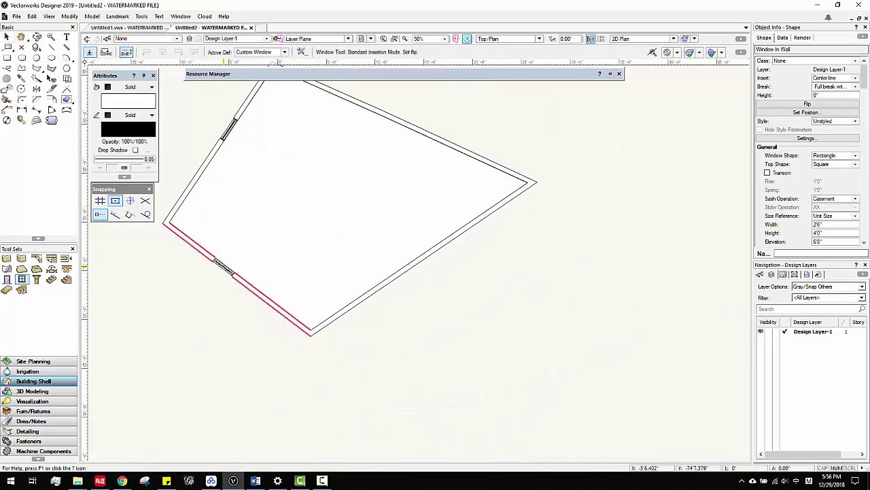
scroll(275, 260, up, 3)
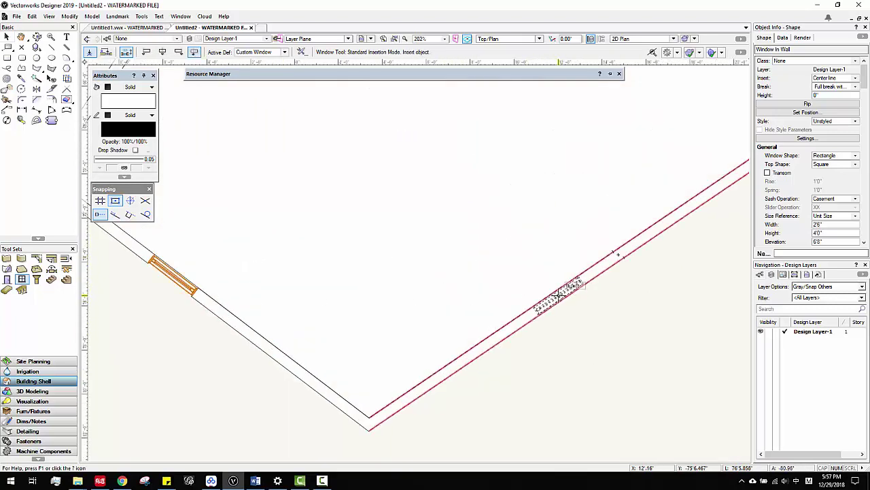
click(557, 294)
scroll(432, 341, down, 3)
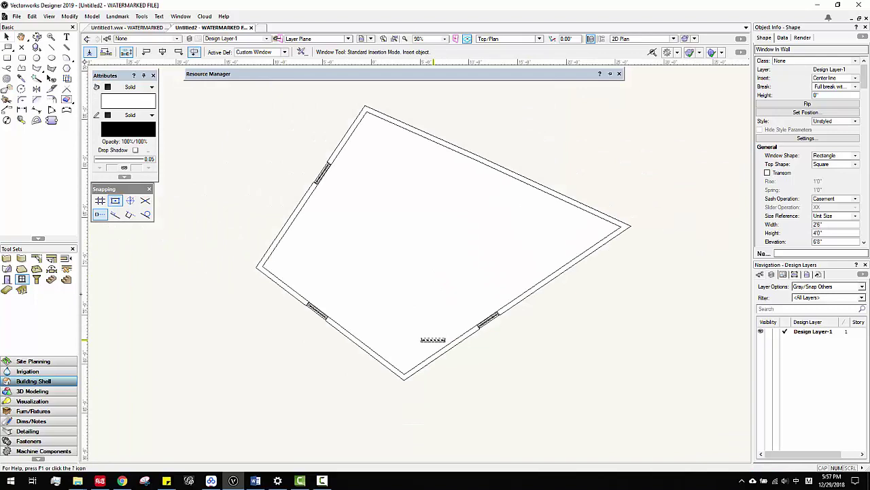
Step: Insert a Custom Door in the enclosure's upper-right wall using Standard Insertion Mode
click(7, 280)
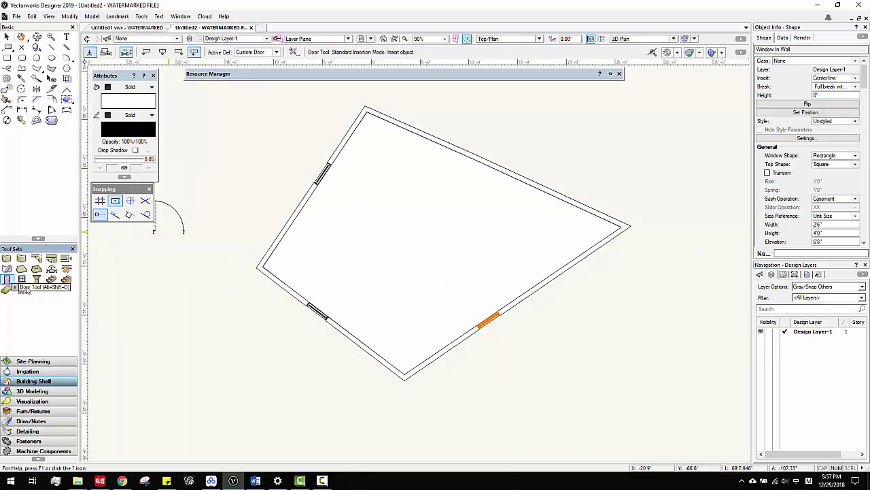
click(459, 146)
click(460, 149)
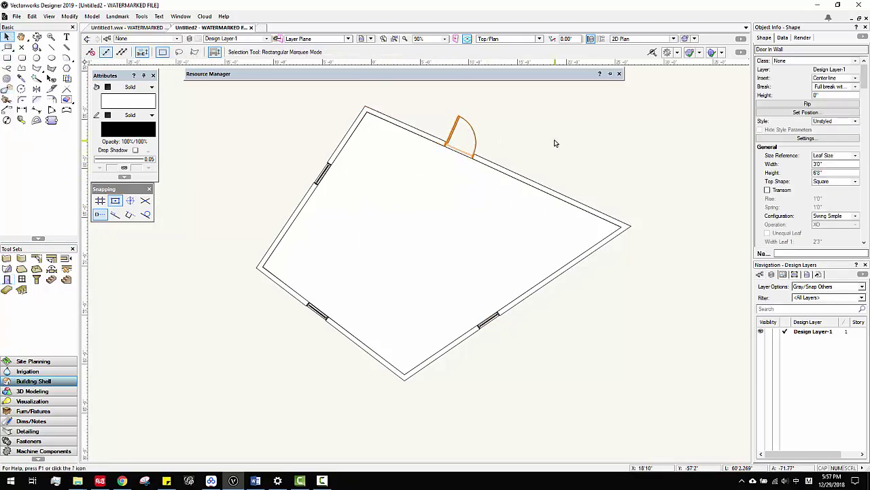
middle_drag(555, 141, 558, 165)
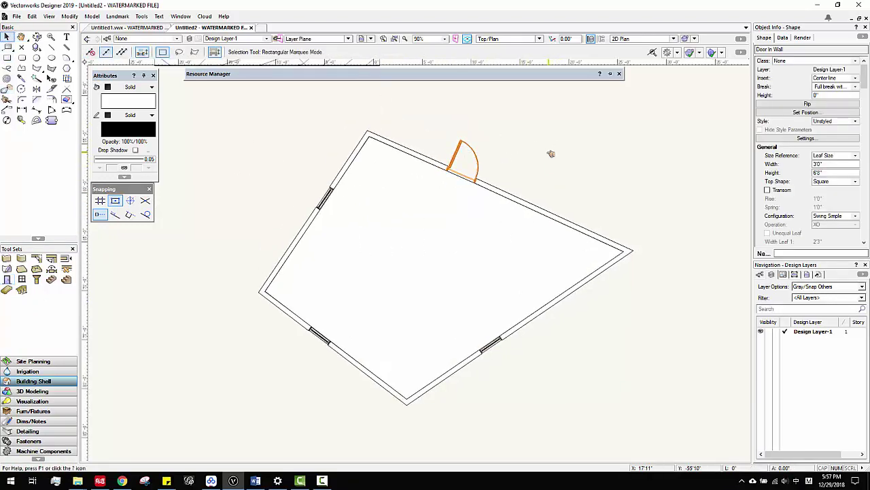
click(551, 154)
Step: Select the window in the enclosure's upper-left wall and set its width to 50 inches (4'2")
click(326, 198)
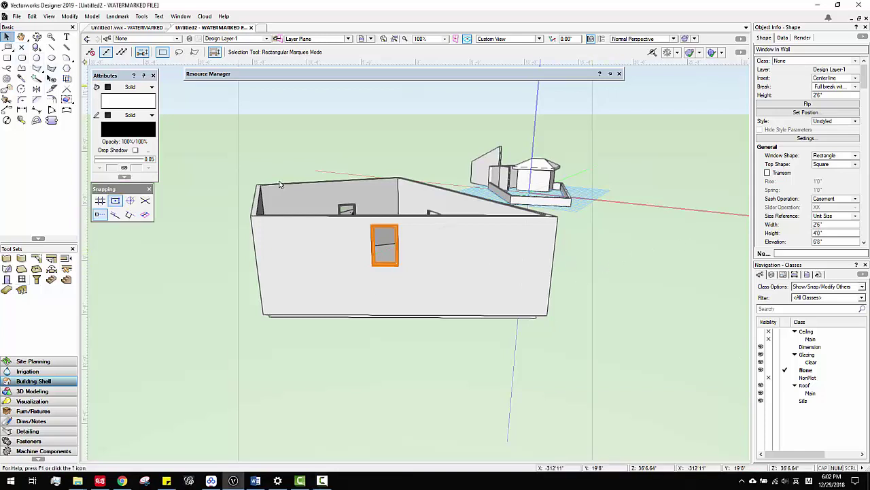
click(385, 233)
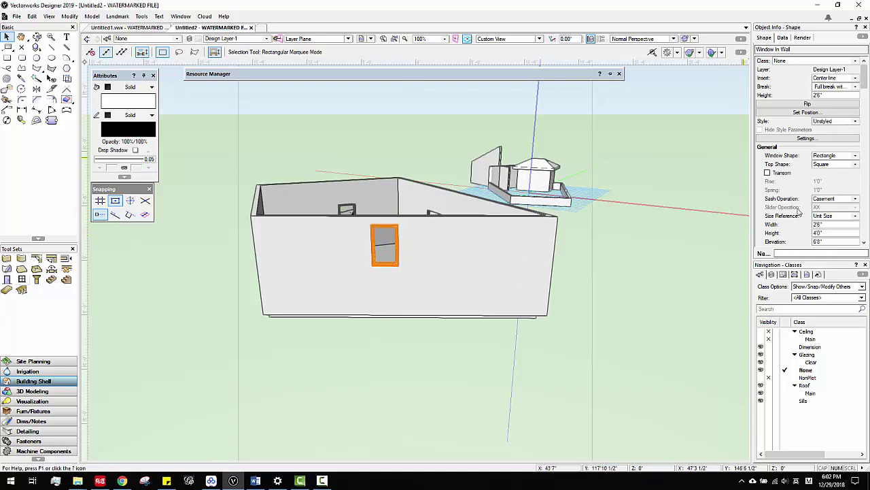
scroll(802, 221, down, 3)
click(835, 198)
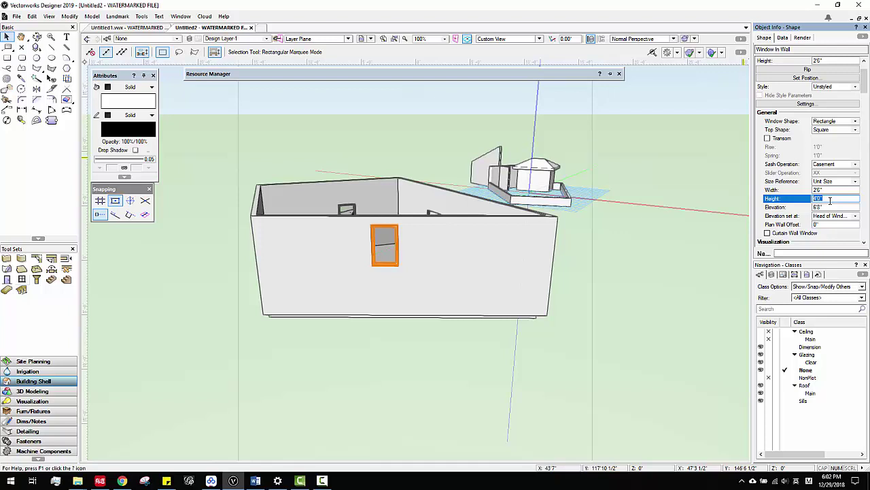
click(827, 189)
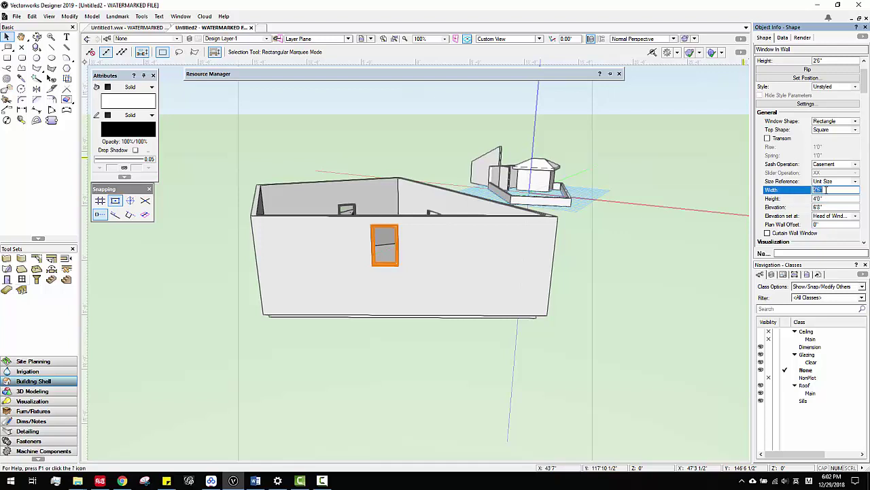
text(50)
key(Return)
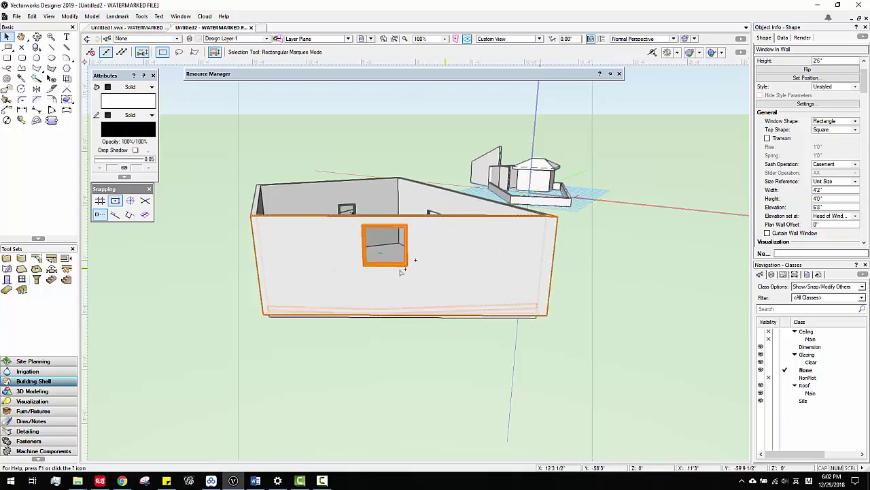
Step: Inspect the model in 3D, return to the Top/Plan view and frame the first building on the page grid
scroll(445, 270, down, 2)
ctrl+middle_drag(563, 271, 476, 282)
middle_drag(579, 279, 503, 298)
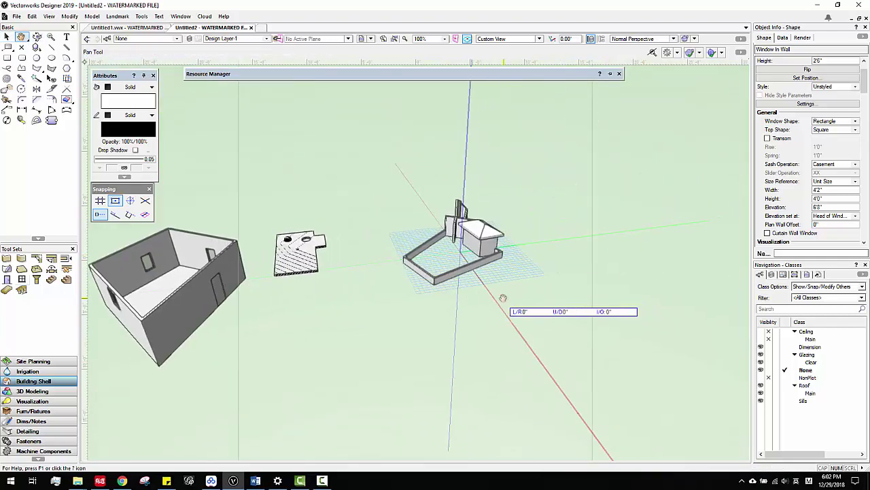
click(508, 39)
click(497, 51)
middle_drag(524, 238, 582, 295)
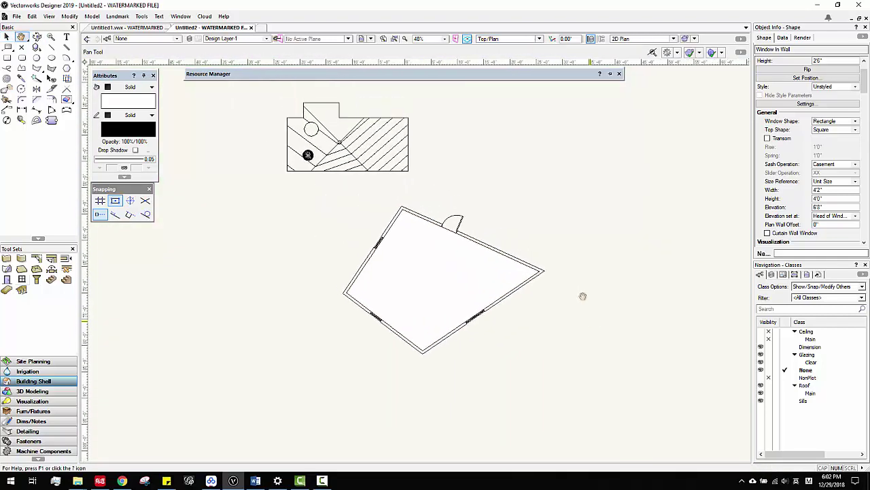
scroll(584, 296, down, 4)
middle_drag(532, 210, 507, 297)
scroll(501, 258, up, 3)
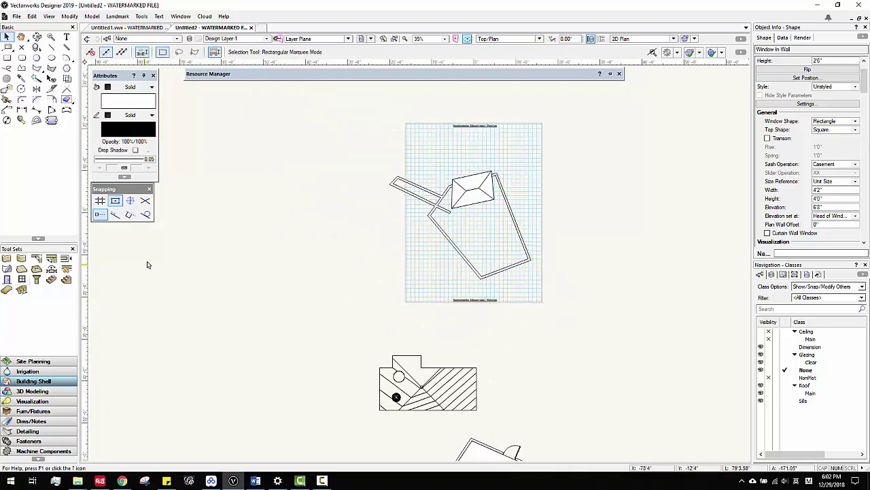
Step: Place a Renderworks Camera below the first building's lower-right corner, aimed into its walled area, keeping the default camera properties
click(36, 401)
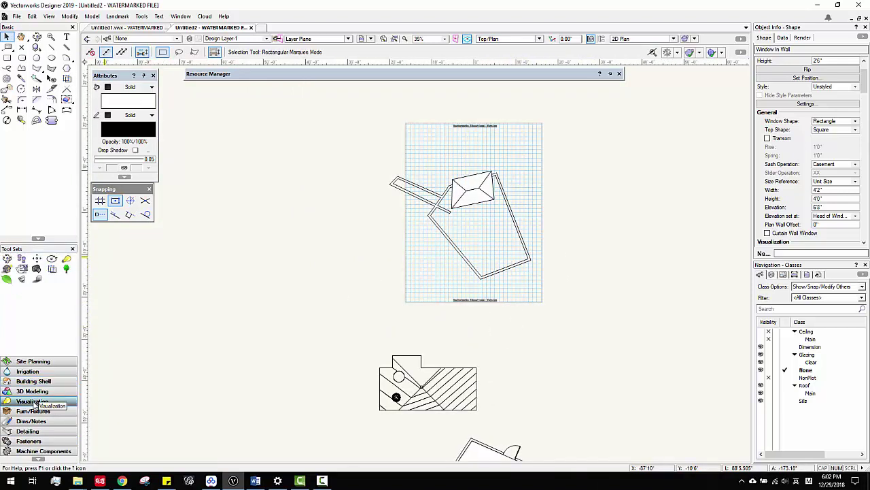
click(36, 268)
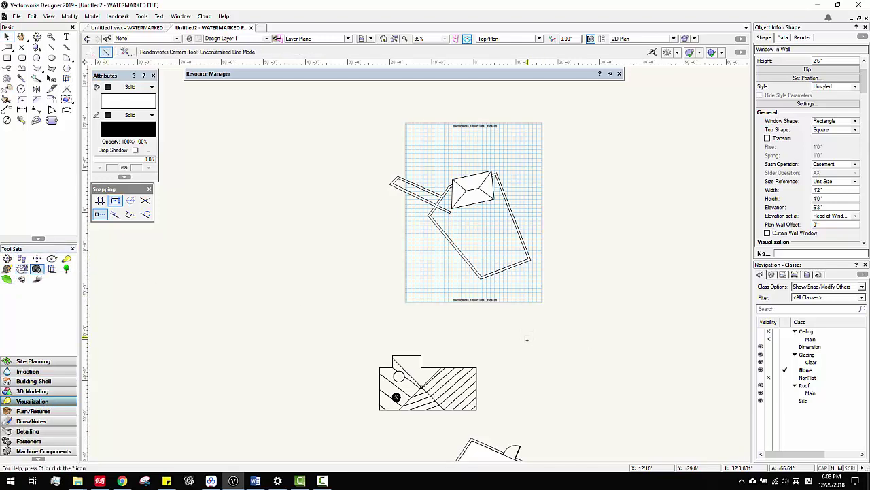
click(527, 339)
click(493, 255)
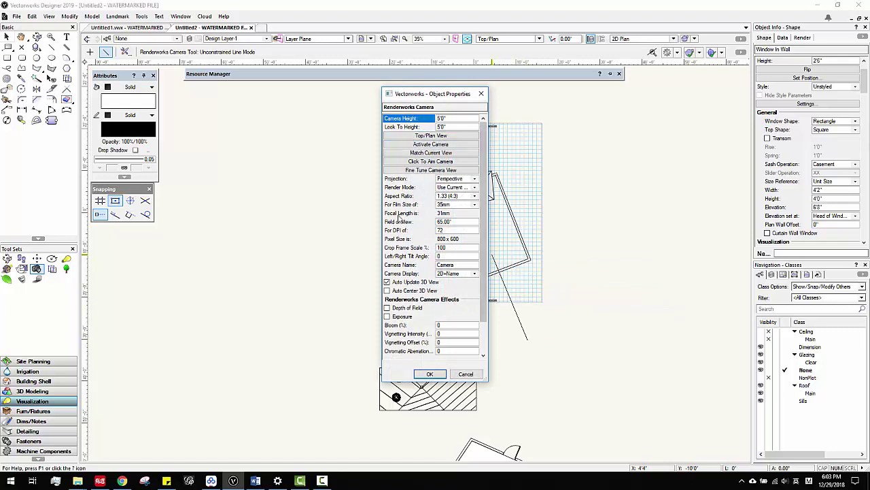
click(429, 374)
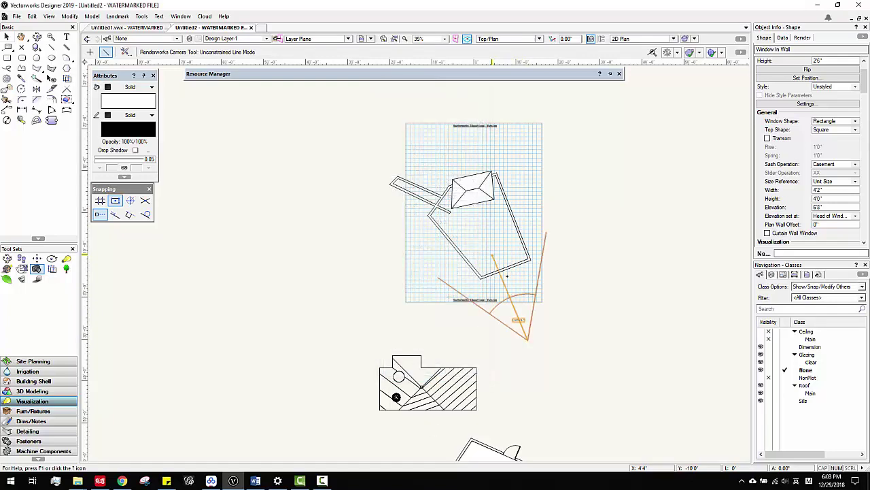
click(7, 37)
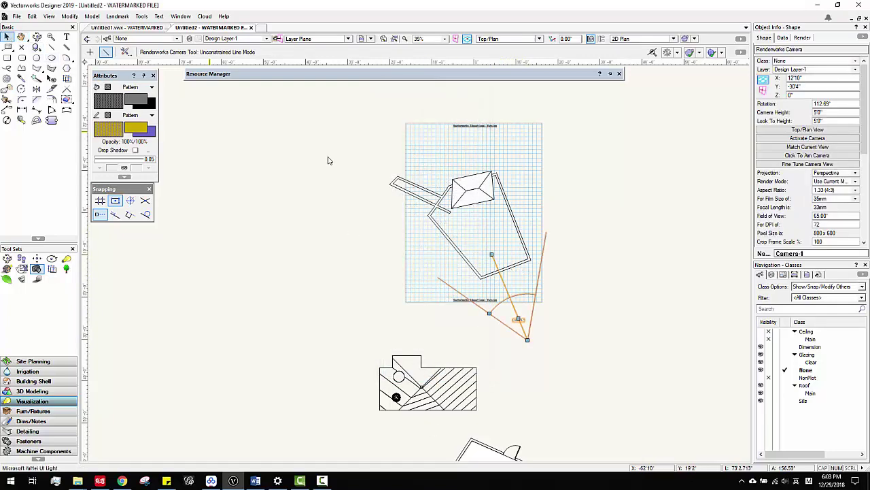
Step: Create a new class named "camera" and assign the selected Renderworks camera to it
click(581, 241)
click(517, 315)
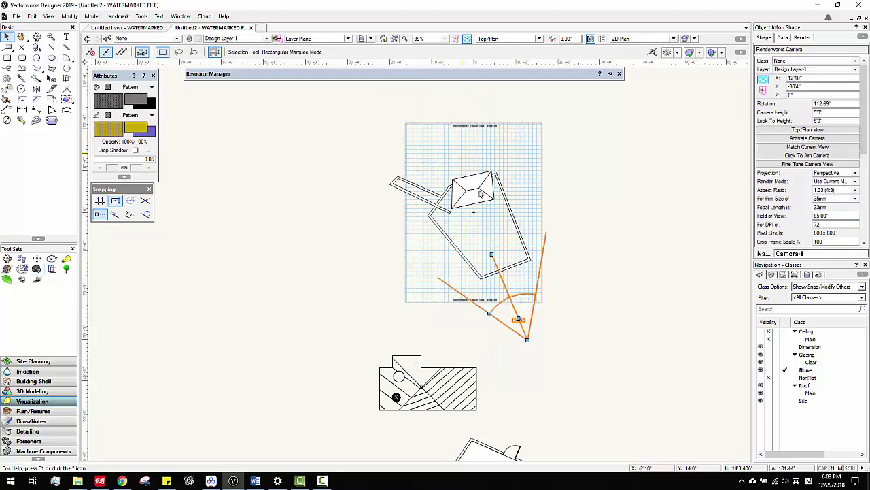
right_click(811, 333)
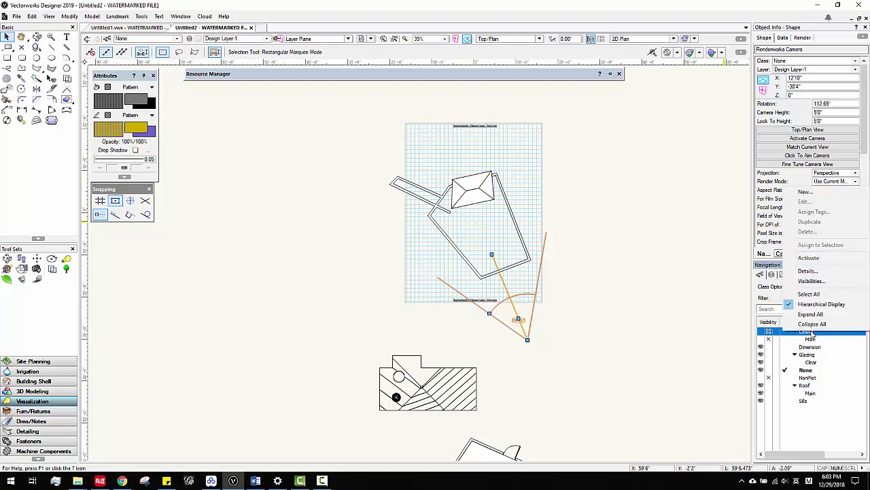
click(805, 193)
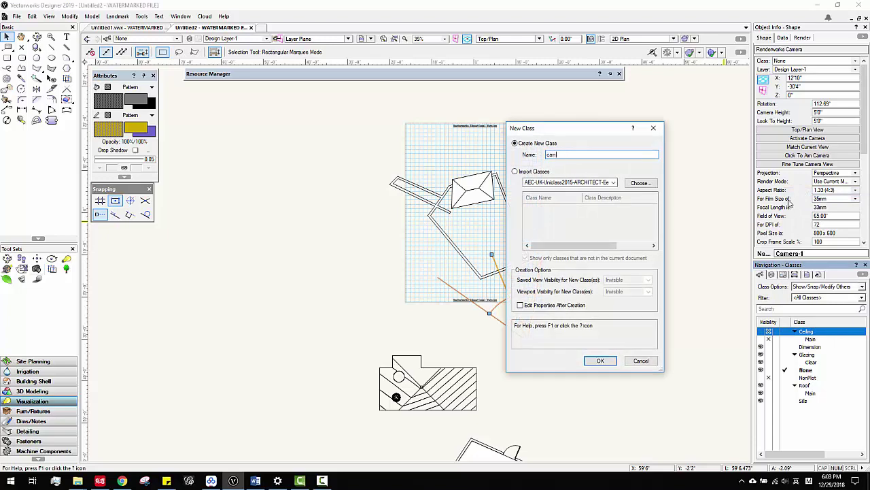
text(camera)
key(Return)
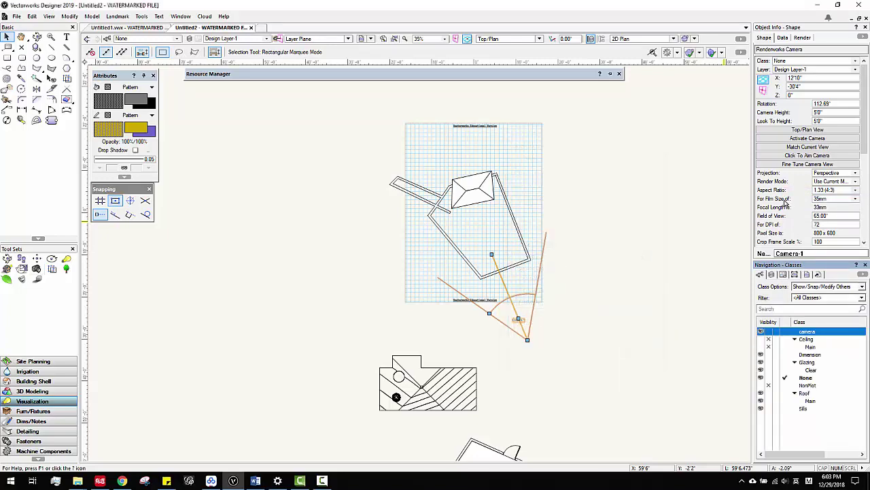
right_click(805, 333)
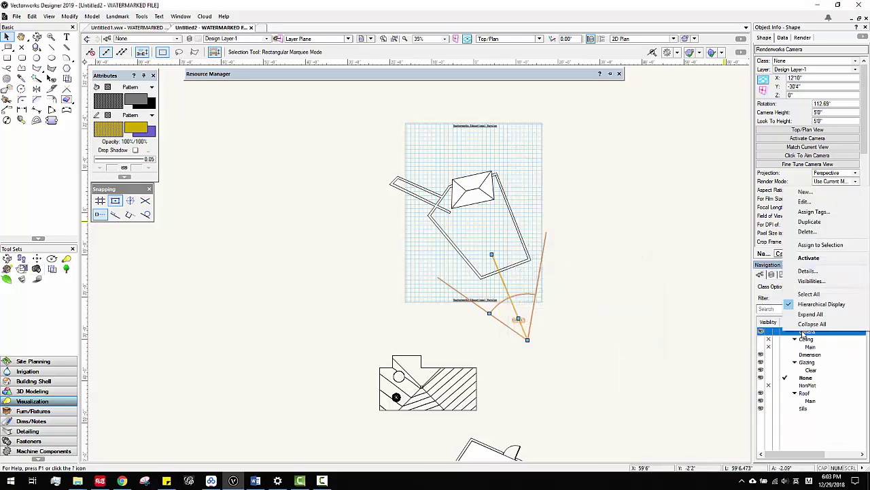
click(815, 256)
Step: Make the camera class invisible and then visible again to check its control over the camera object
click(589, 286)
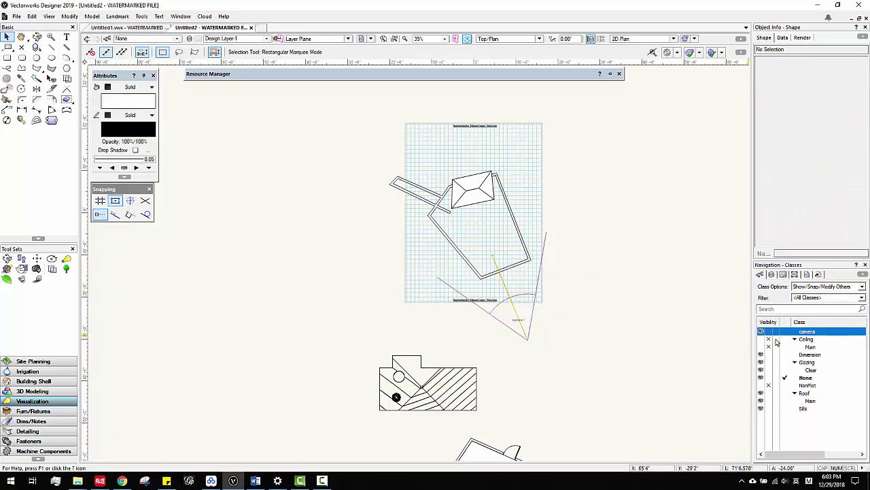
click(768, 332)
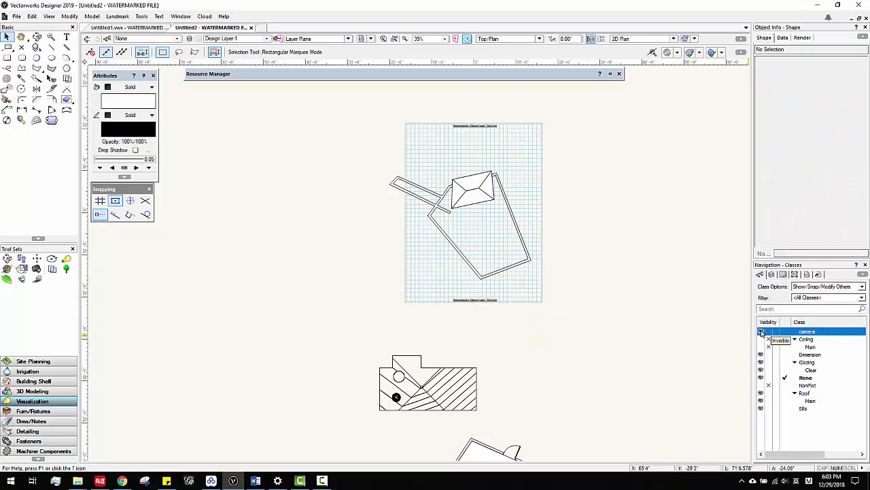
click(761, 332)
Step: Activate the Renderworks camera's view and set its render mode to OpenGL
click(520, 321)
click(809, 139)
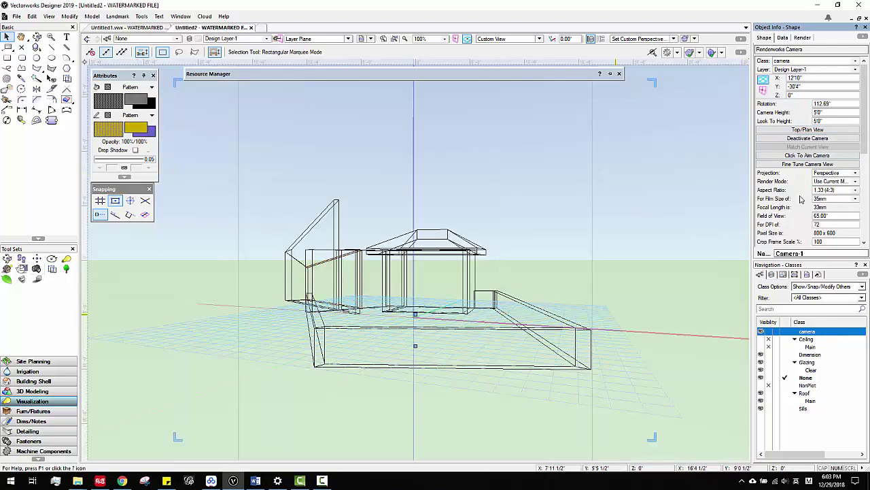
scroll(801, 198, down, 1)
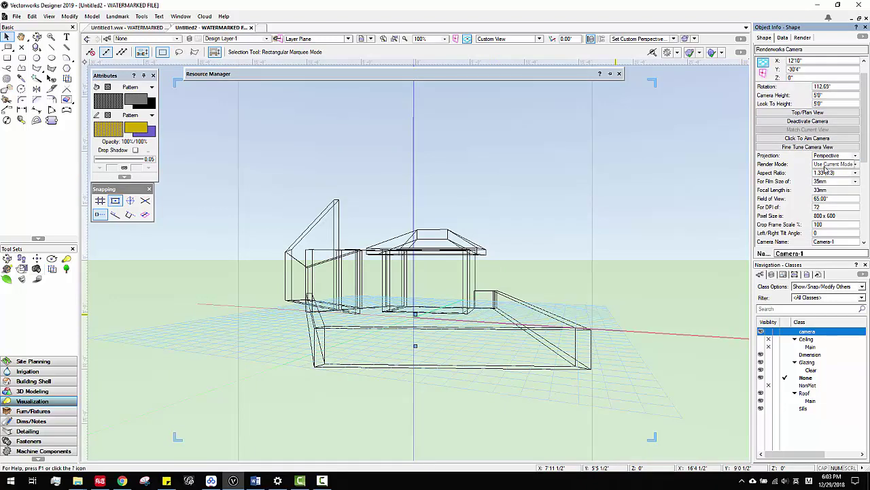
click(825, 170)
click(822, 188)
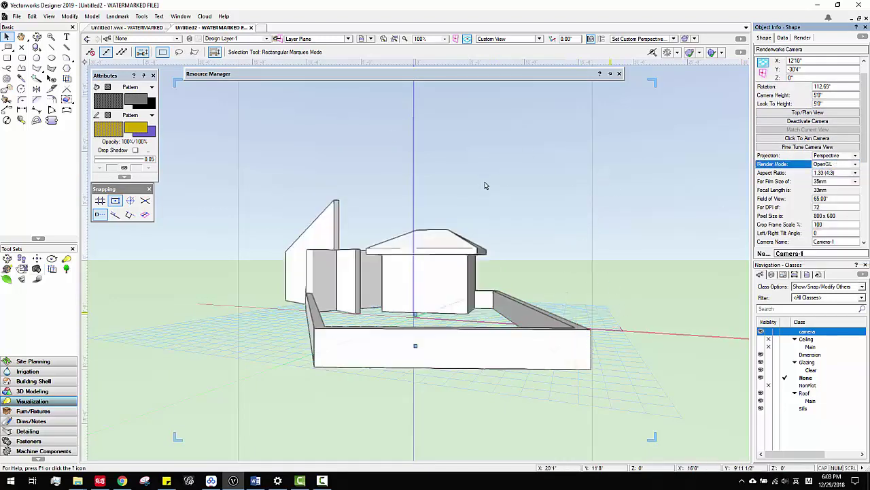
Step: Return from the camera view to Top/Plan, deselect the camera and frame the building together with it
click(522, 41)
click(496, 58)
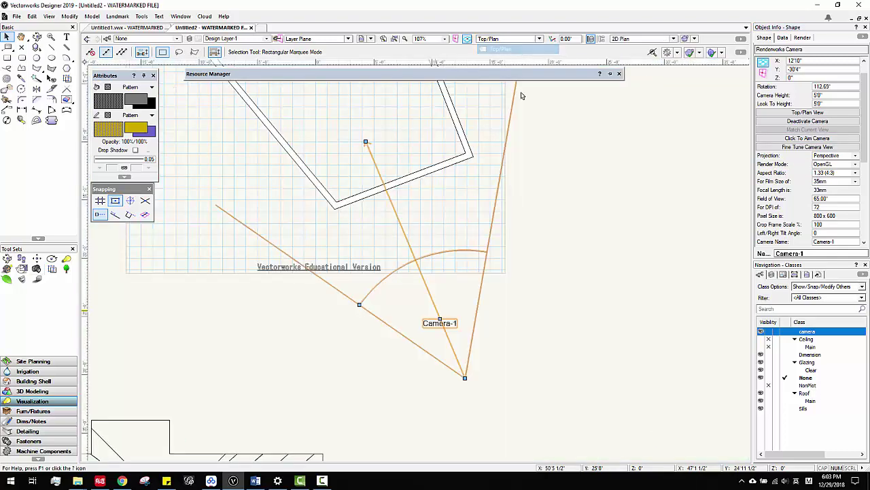
scroll(560, 246, down, 6)
scroll(574, 243, up, 3)
click(539, 241)
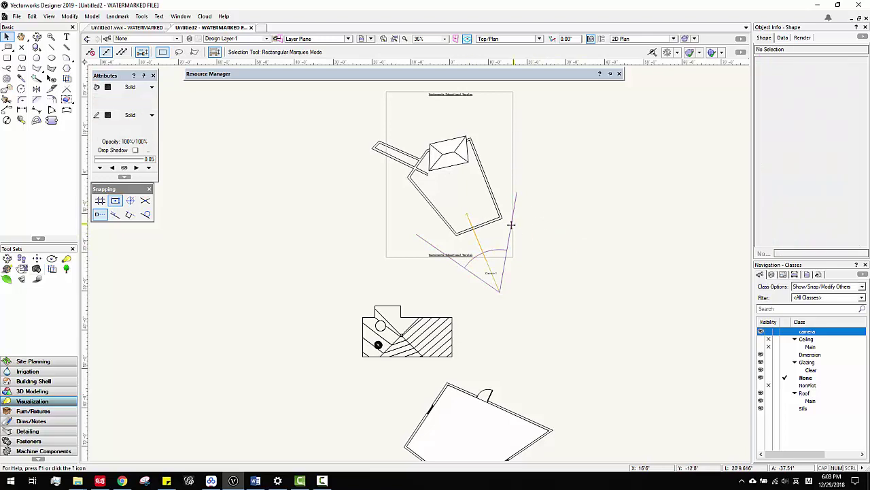
scroll(547, 262, up, 3)
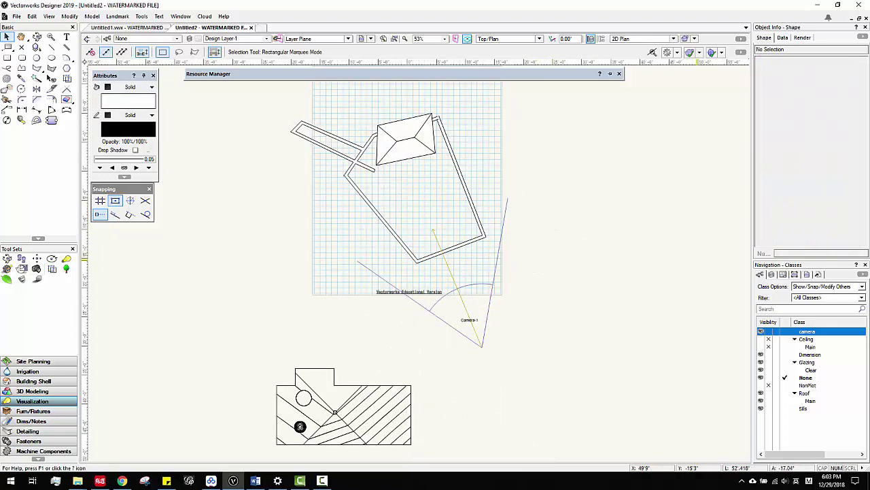